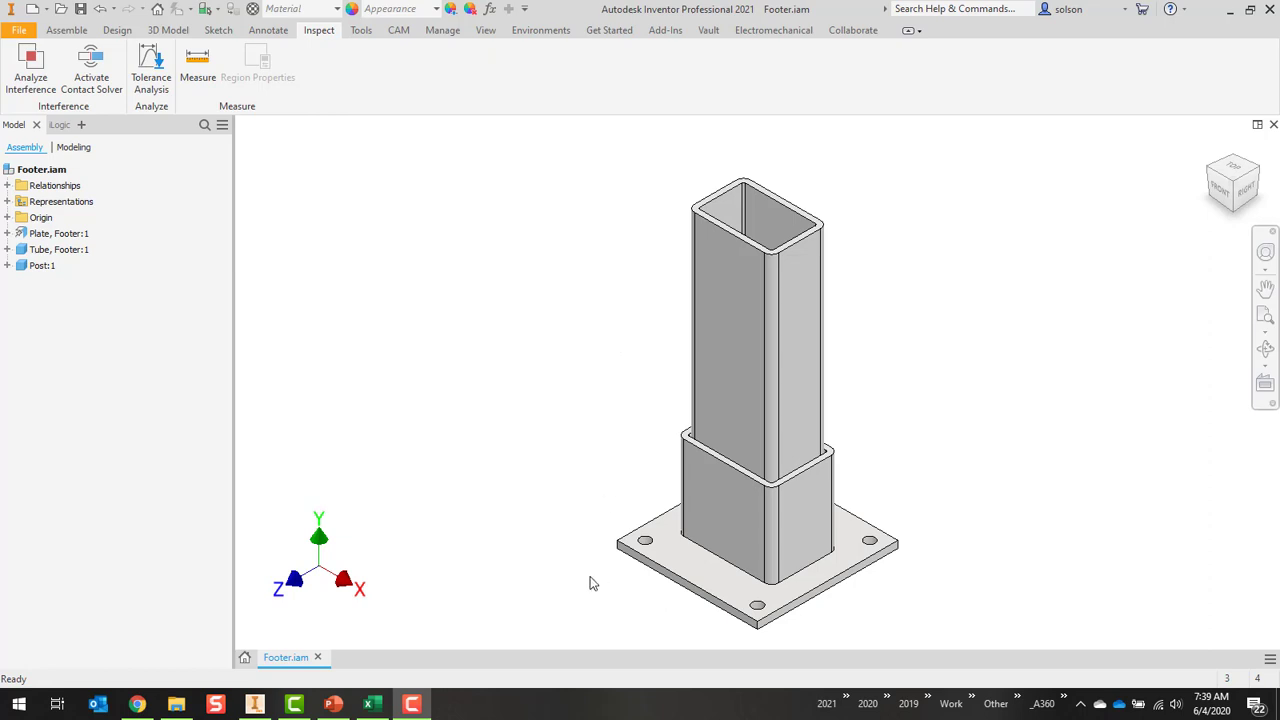
Step: Bring up Footer Parameters.xlsx to review FooterWidth 5, PostWidth 2, PostLength 3 and PostHeight 10
left_click(374, 705)
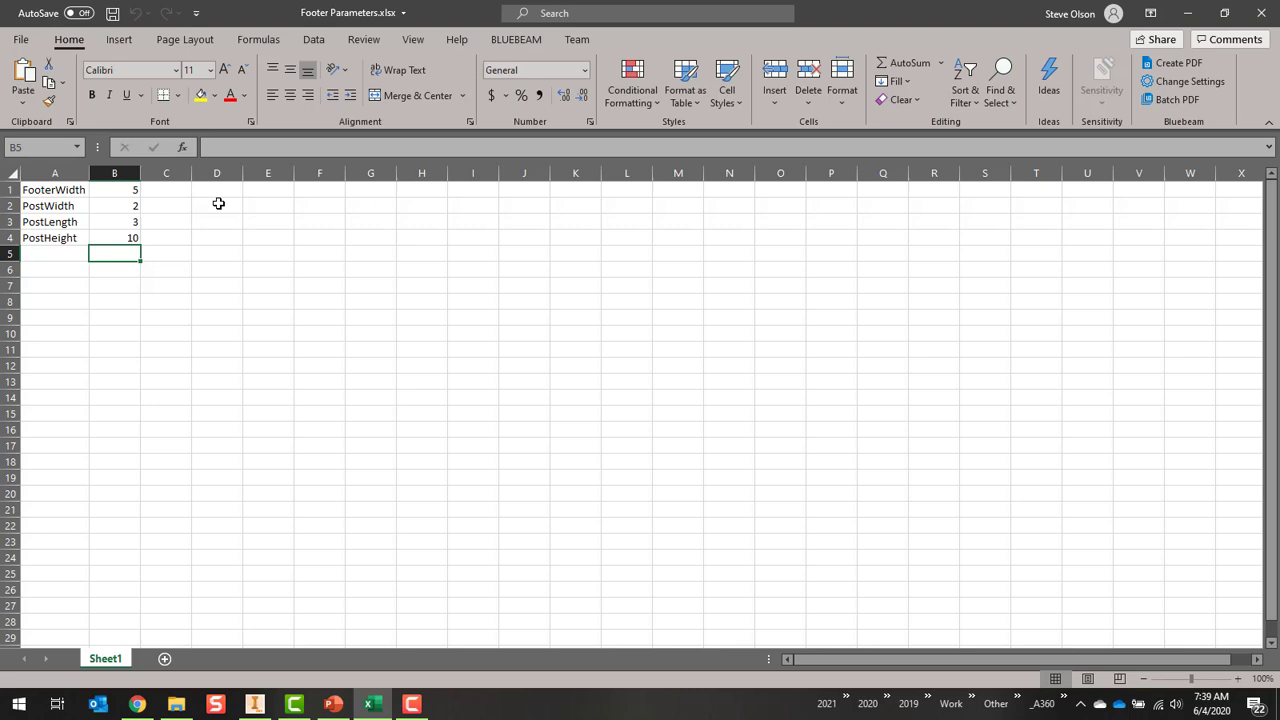
Step: Minimize Excel and call up the plate's marking menu in the Footer assembly to open it
left_click(1187, 13)
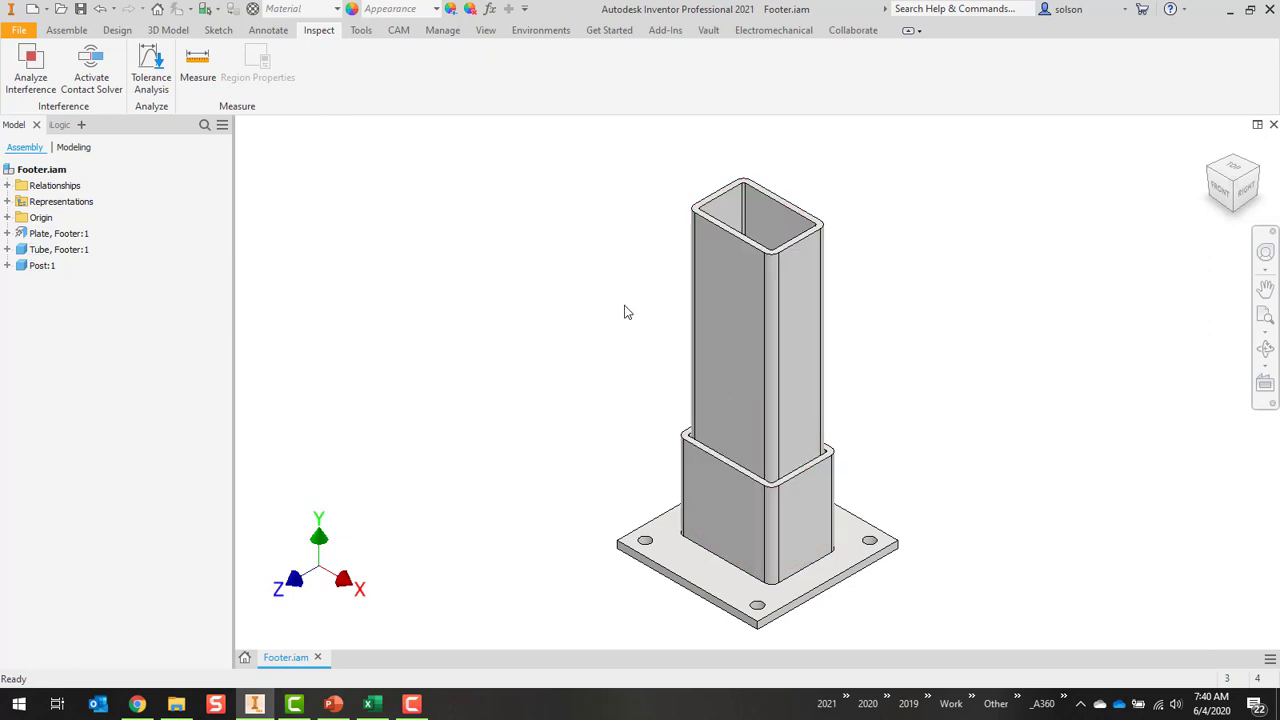
right_click(678, 556)
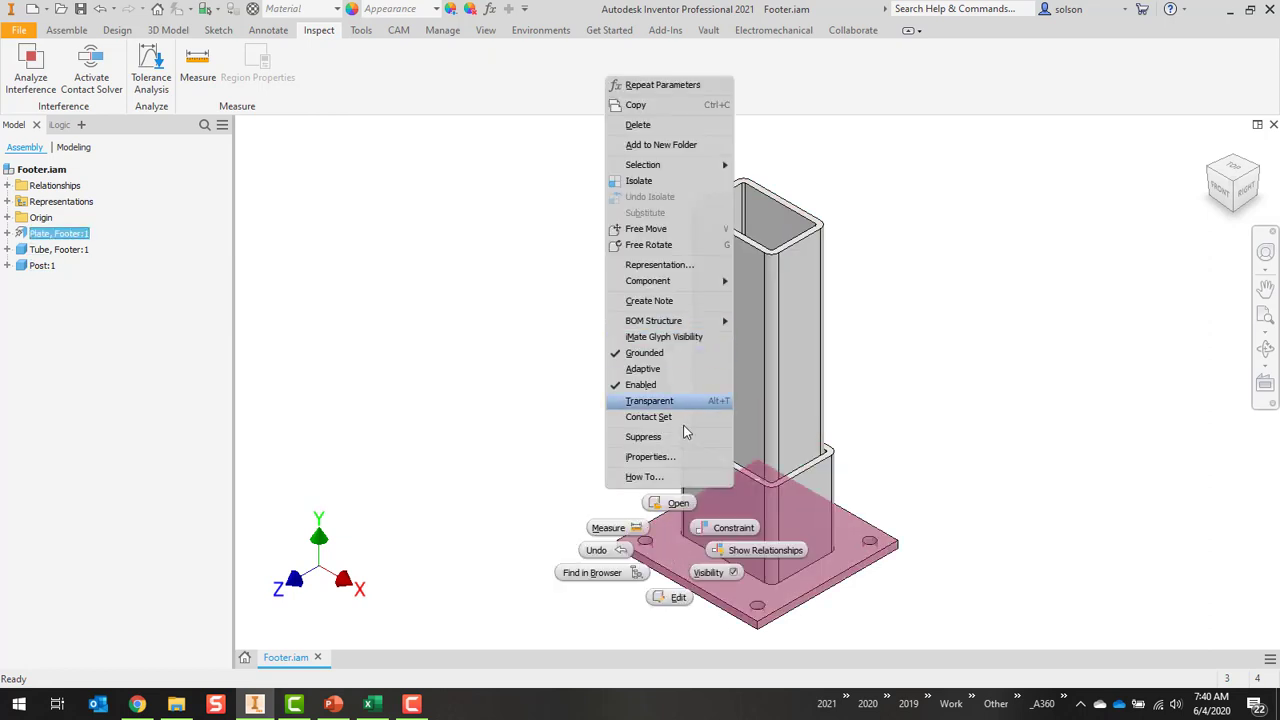
key("Escape")
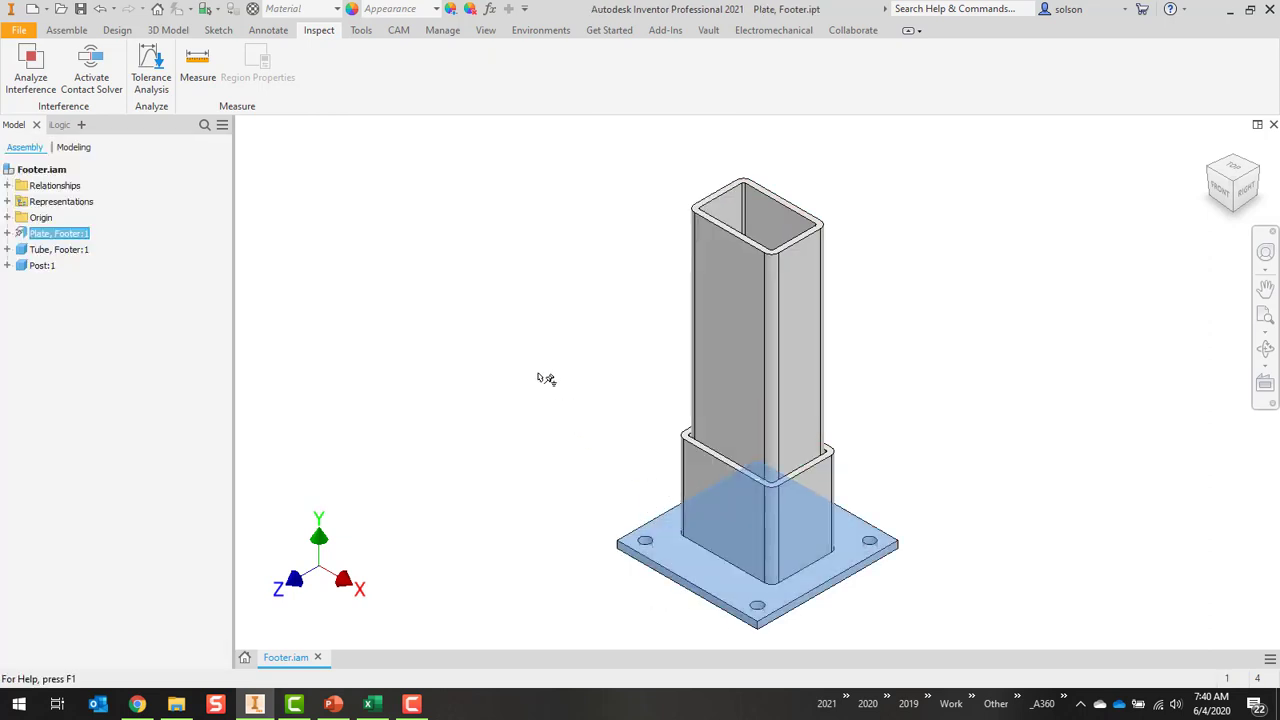
Step: In the plate's Parameters, start a link and pick Footer Parameters.xlsx under Excel Files, starting at A1
left_click(489, 8)
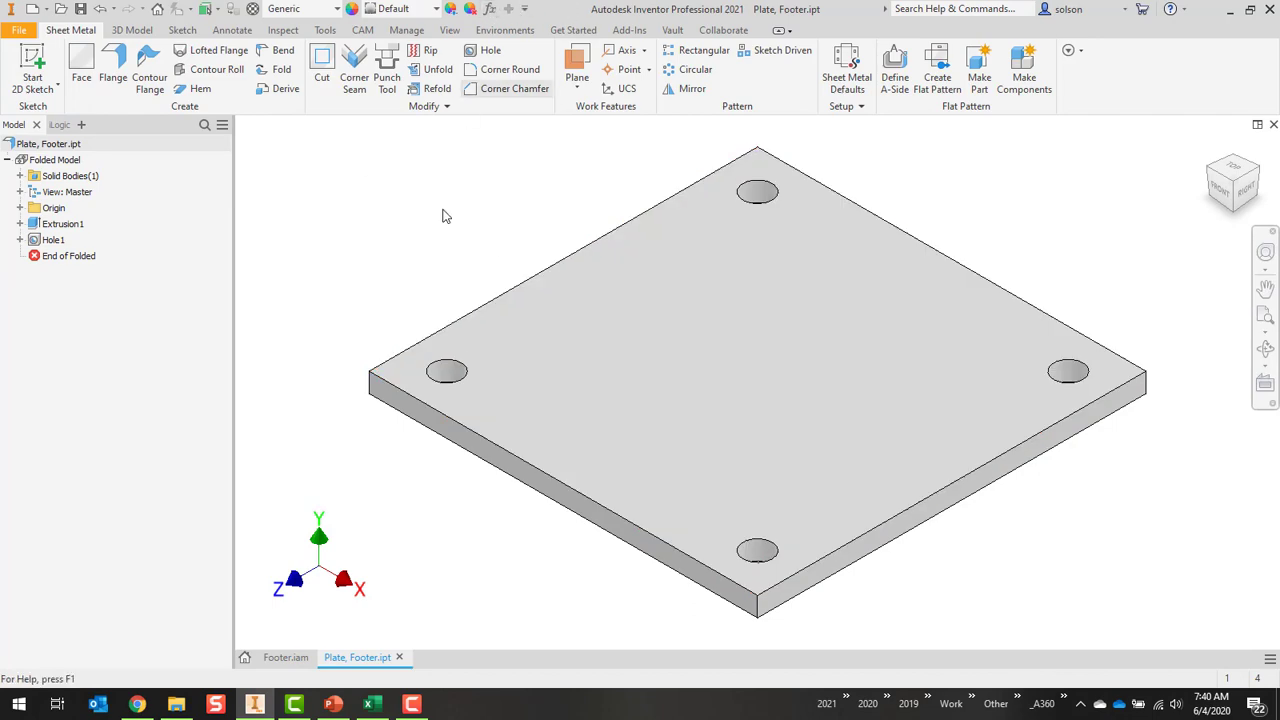
scroll(485, 330, "down", 3)
scroll(487, 330, "down", 1)
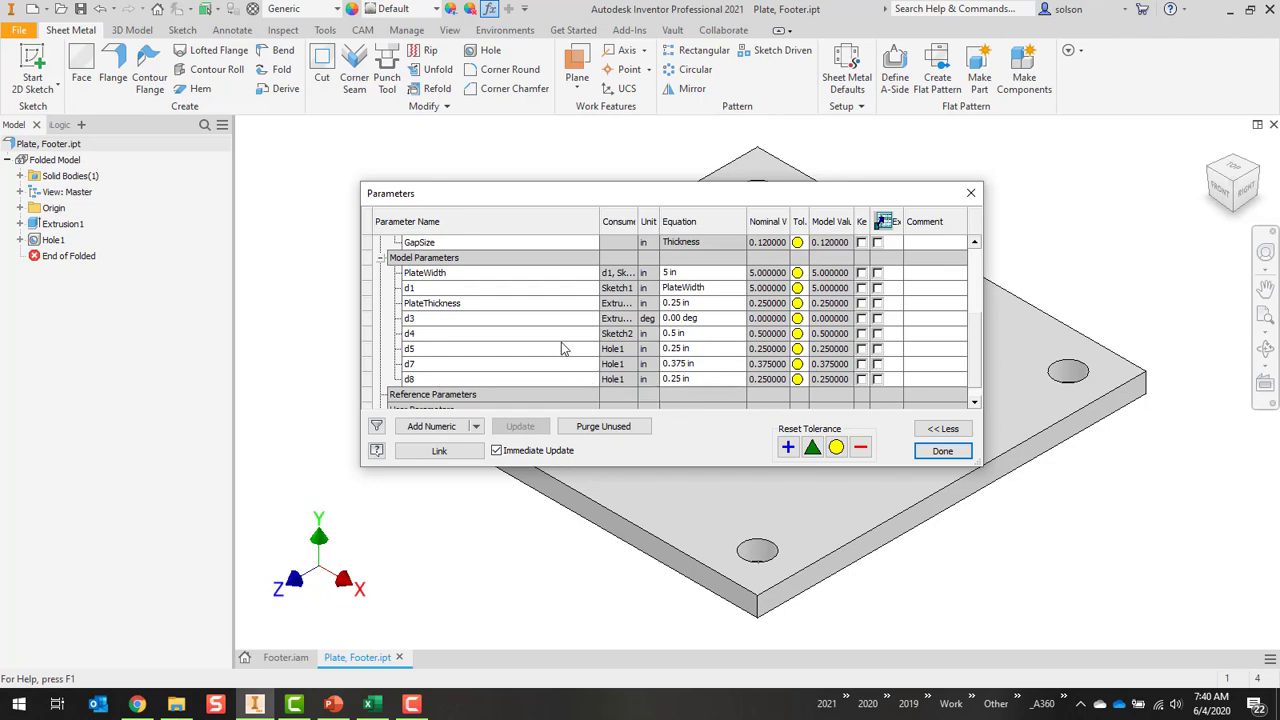
scroll(550, 318, "down", 1)
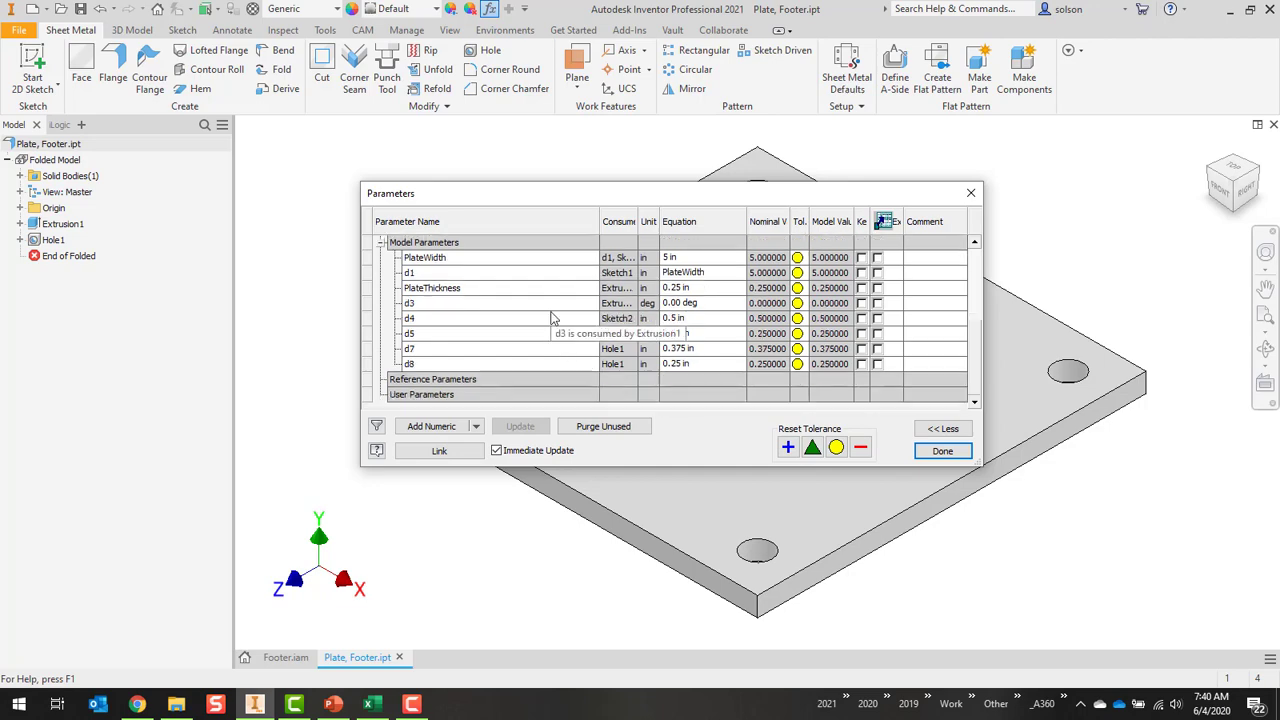
left_click(451, 456)
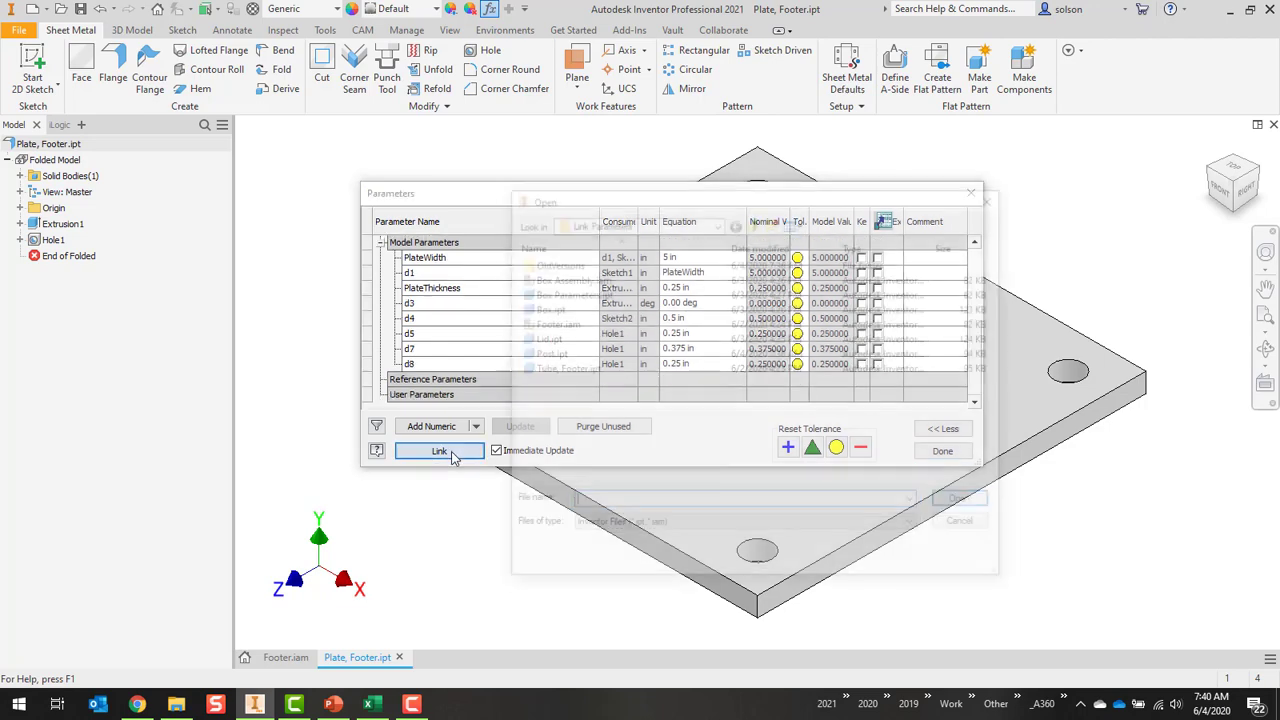
left_click(759, 528)
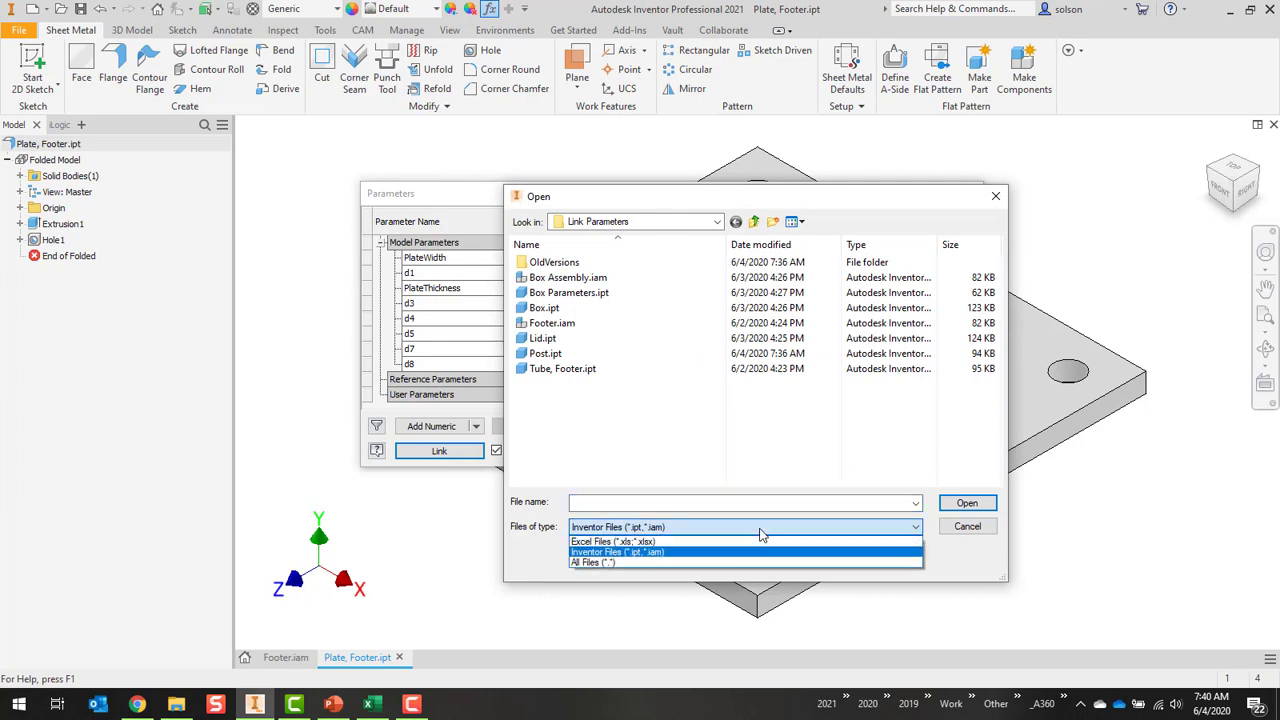
left_click(704, 545)
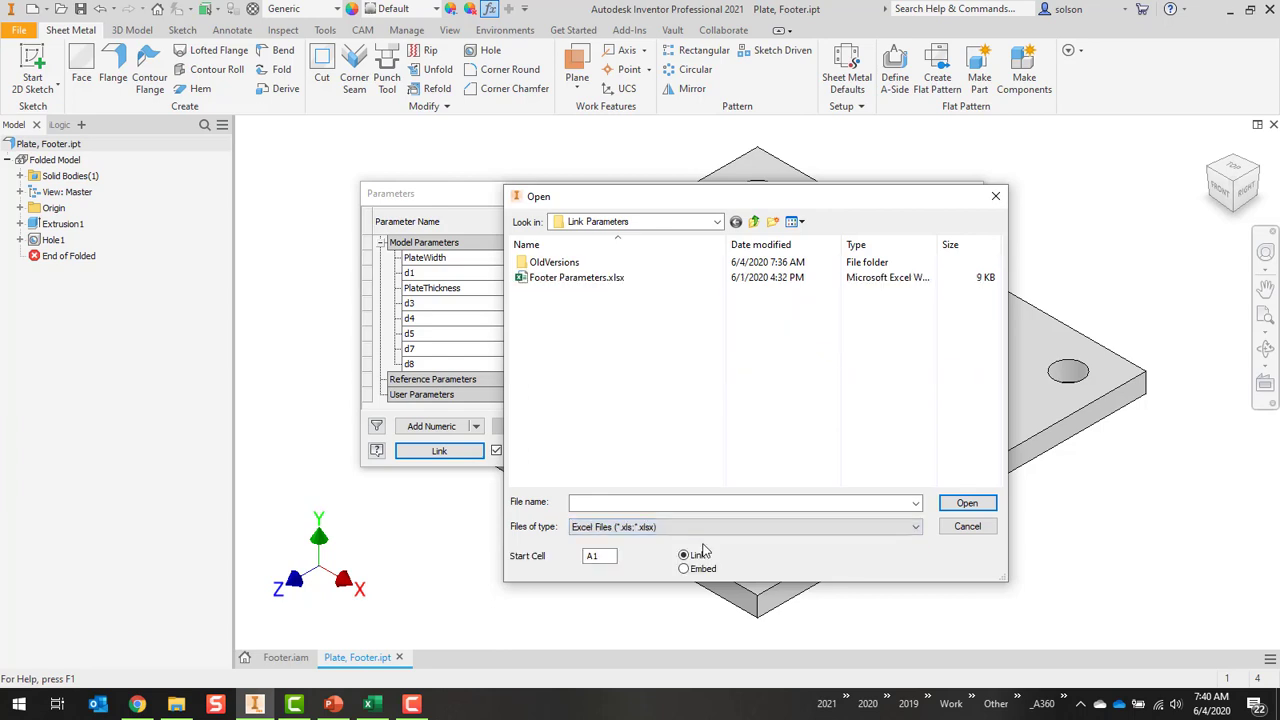
left_click(544, 279)
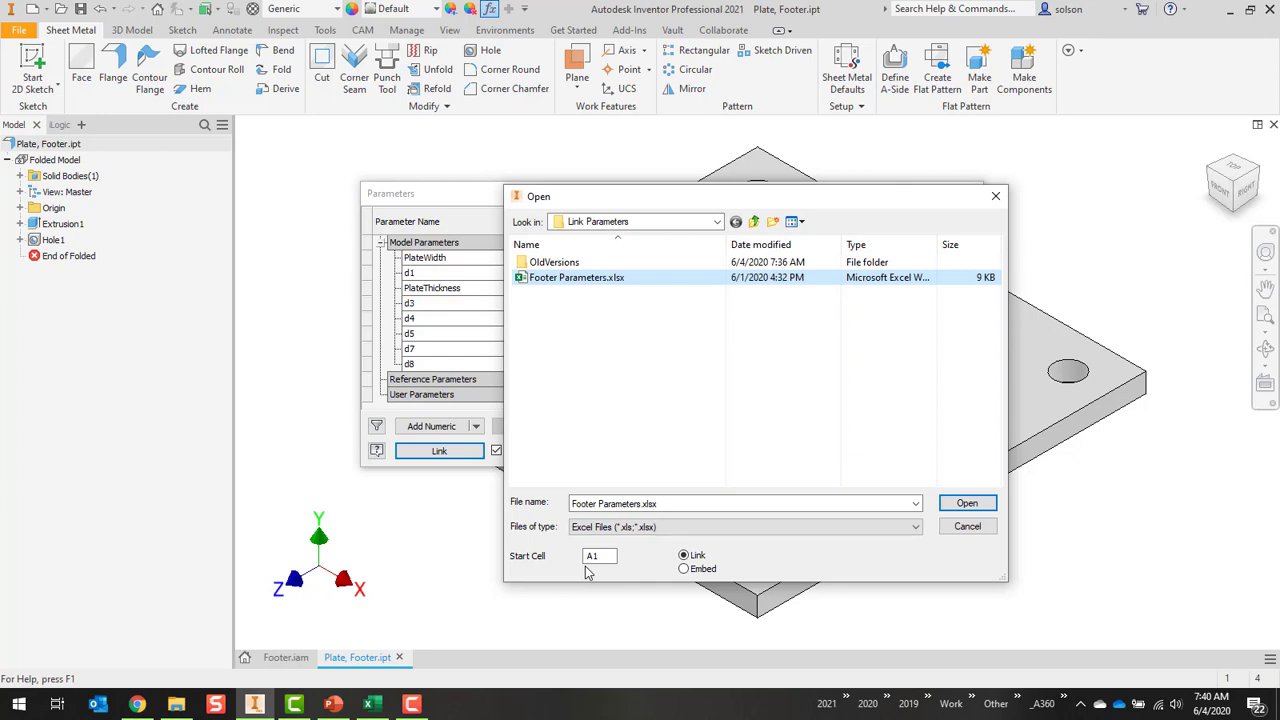
Step: Switch to Excel to recheck FooterWidth 5, PostWidth 2, PostLength 3 and PostHeight 10
left_click(376, 709)
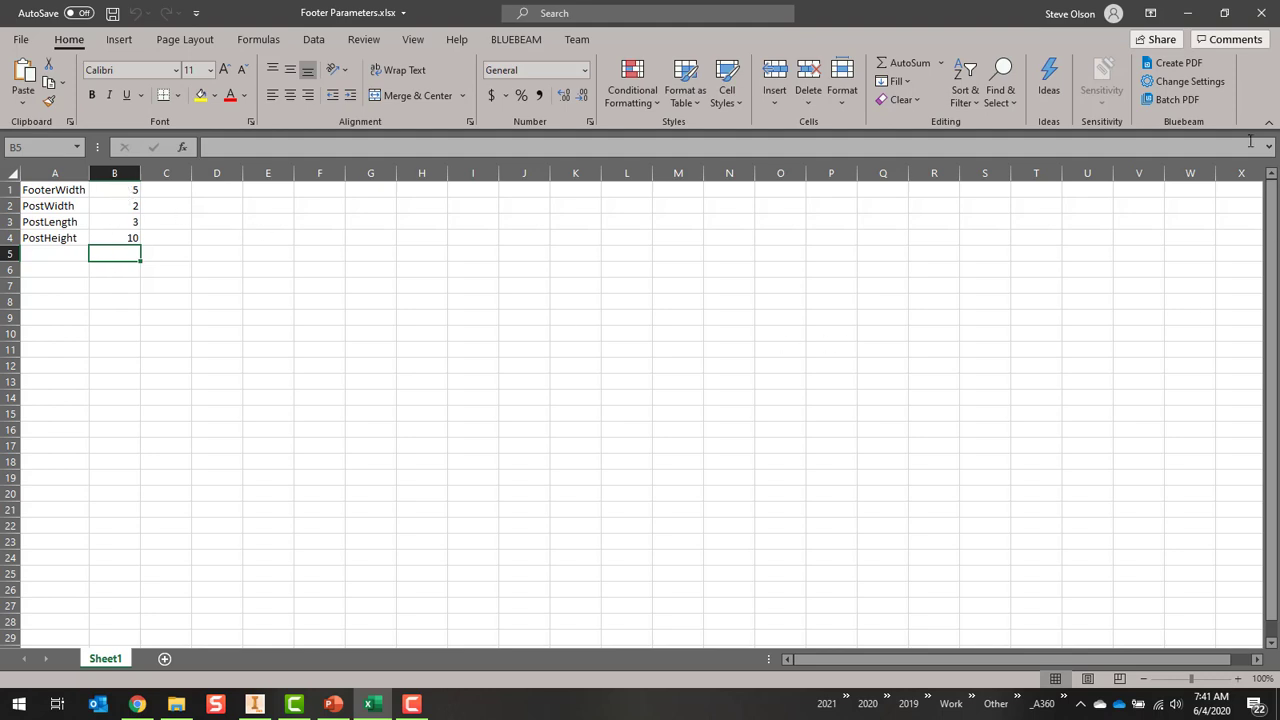
Step: Return to Inventor and link Footer Parameters.xlsx into the plate's parameter table
left_click(1188, 12)
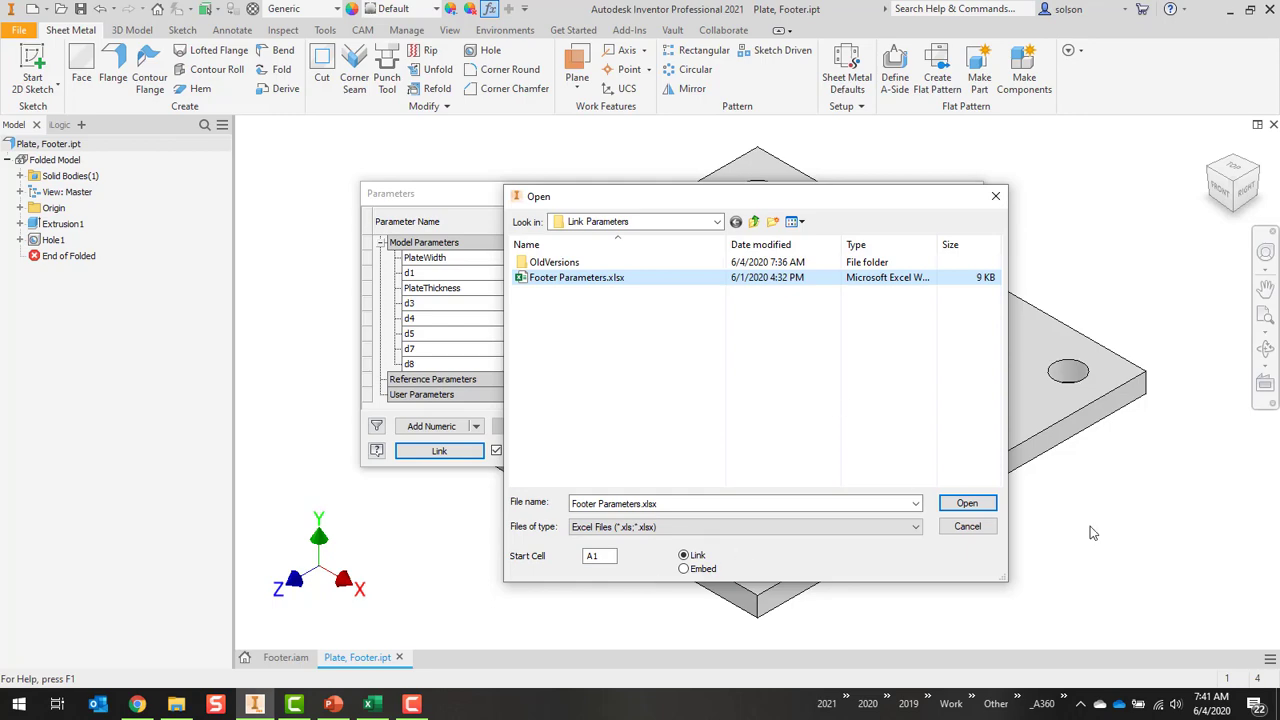
left_click(965, 503)
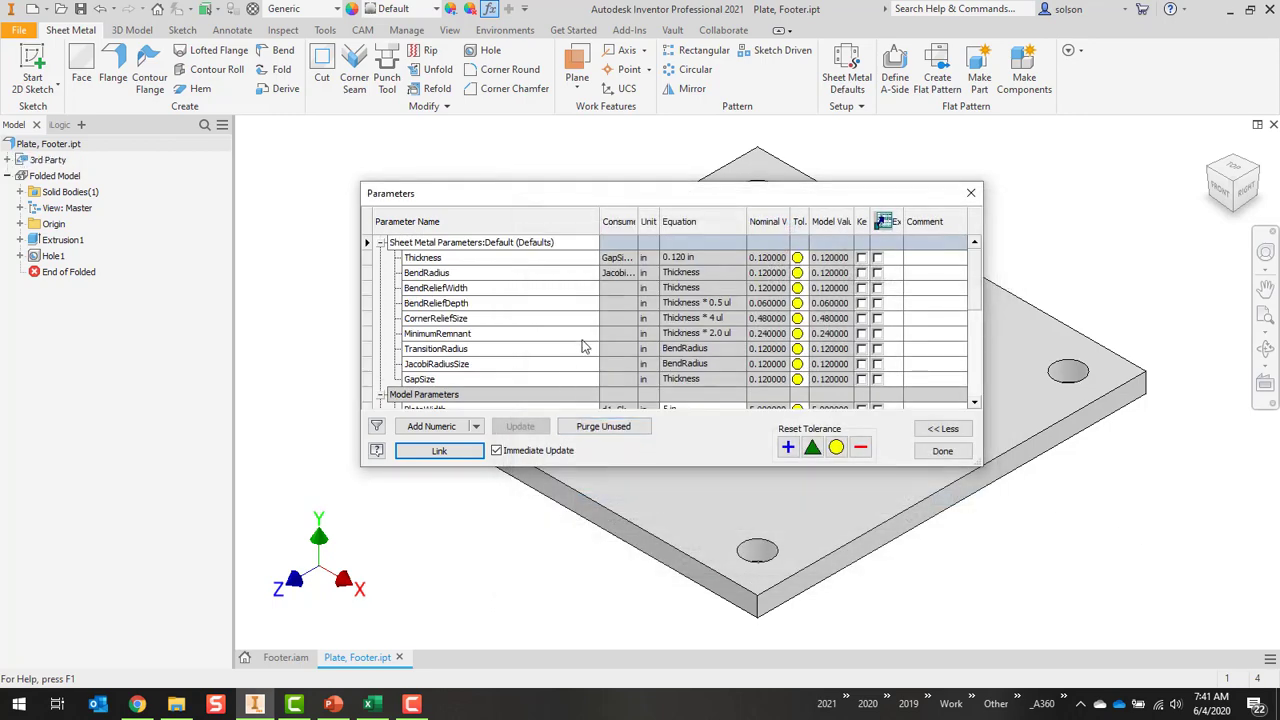
scroll(523, 346, "down", 5)
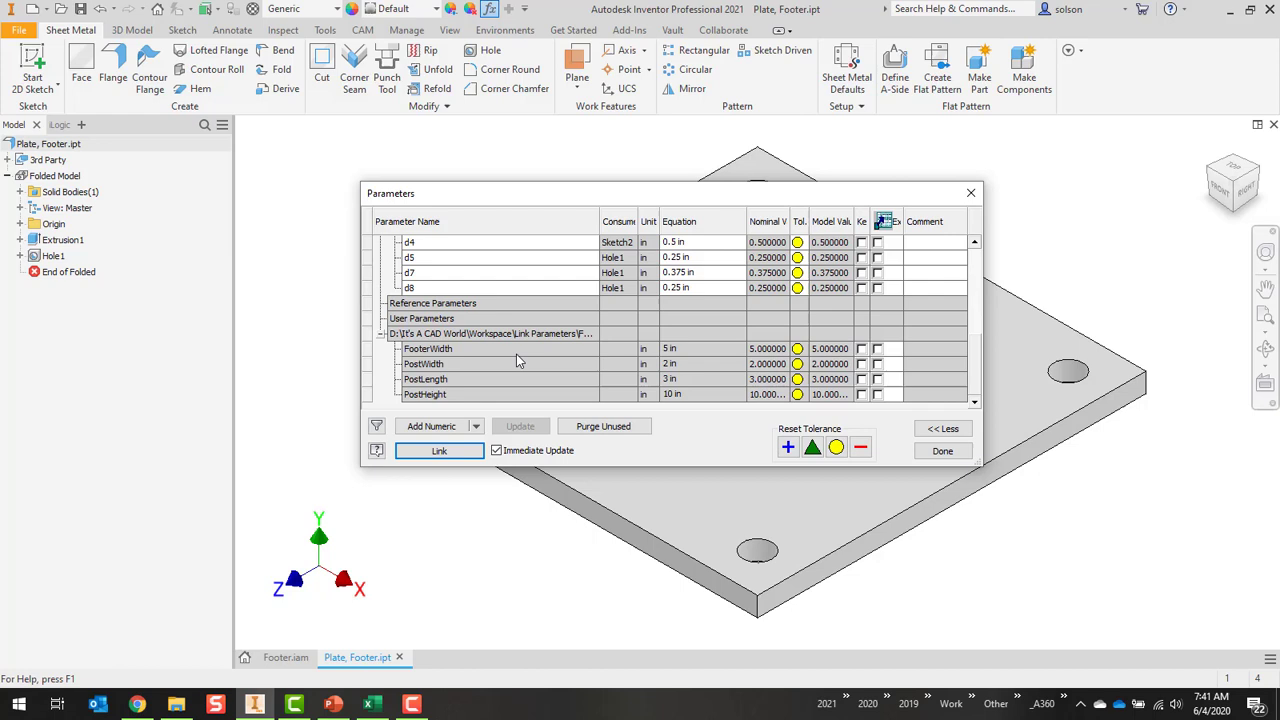
scroll(516, 361, "up", 5)
scroll(516, 361, "down", 2)
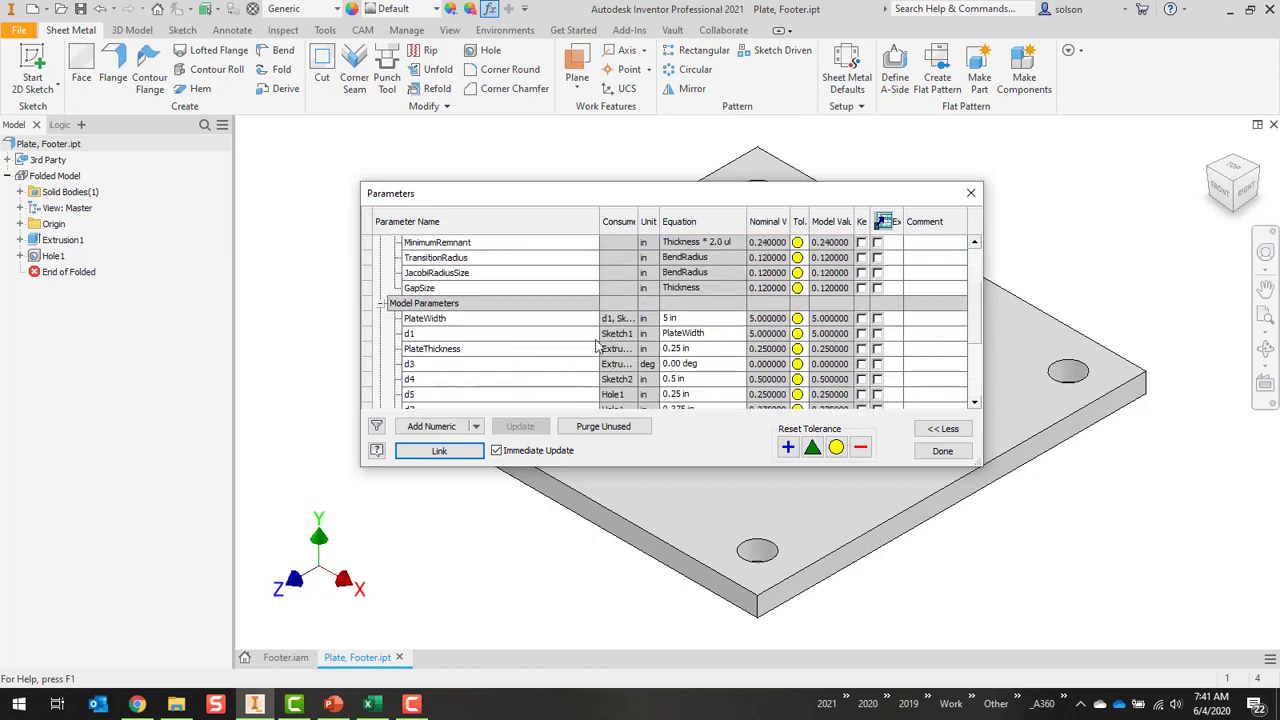
Step: Set PlateWidth's equation to FooterWidth from the parameter list and close the table
left_click(689, 319)
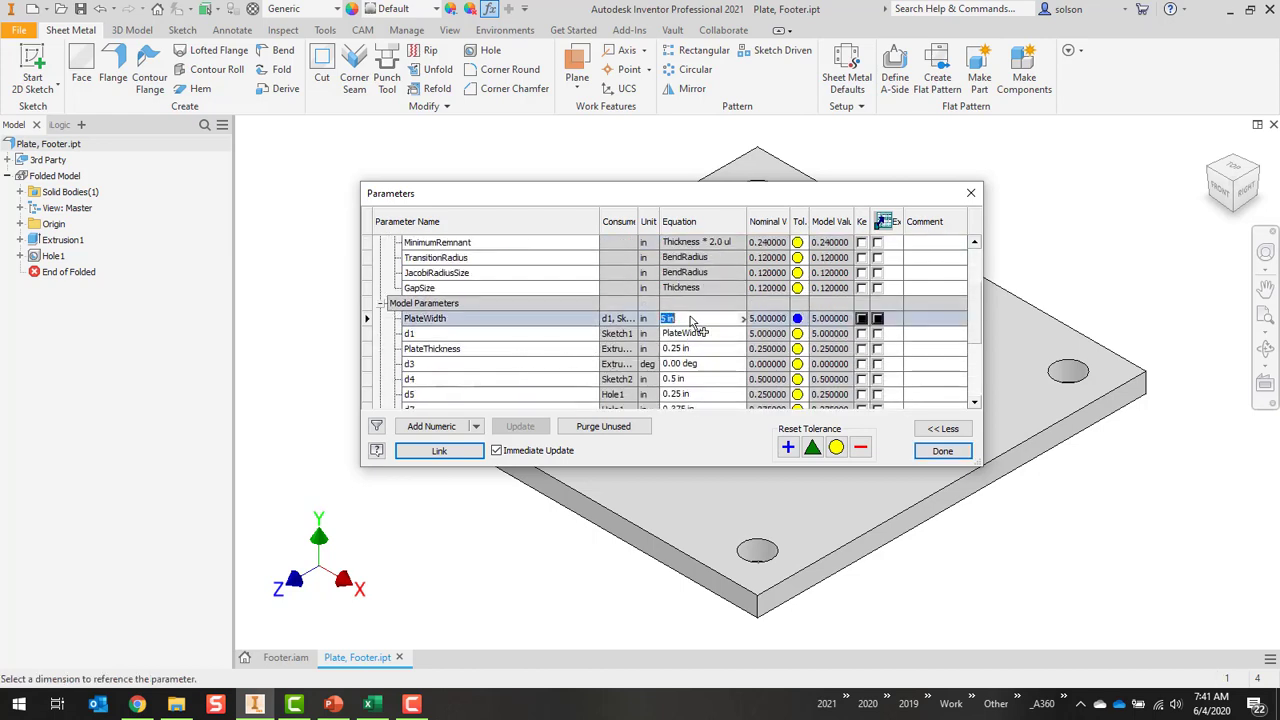
left_click(743, 318)
left_click(810, 411)
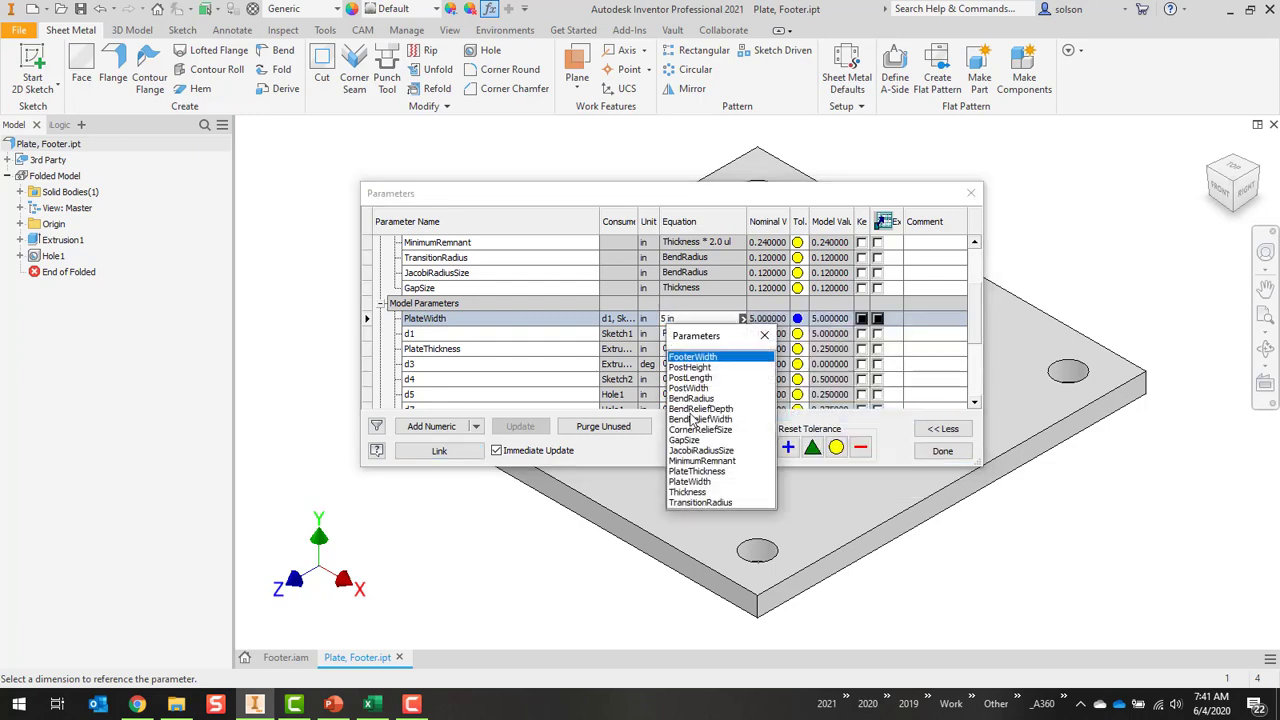
left_click(700, 357)
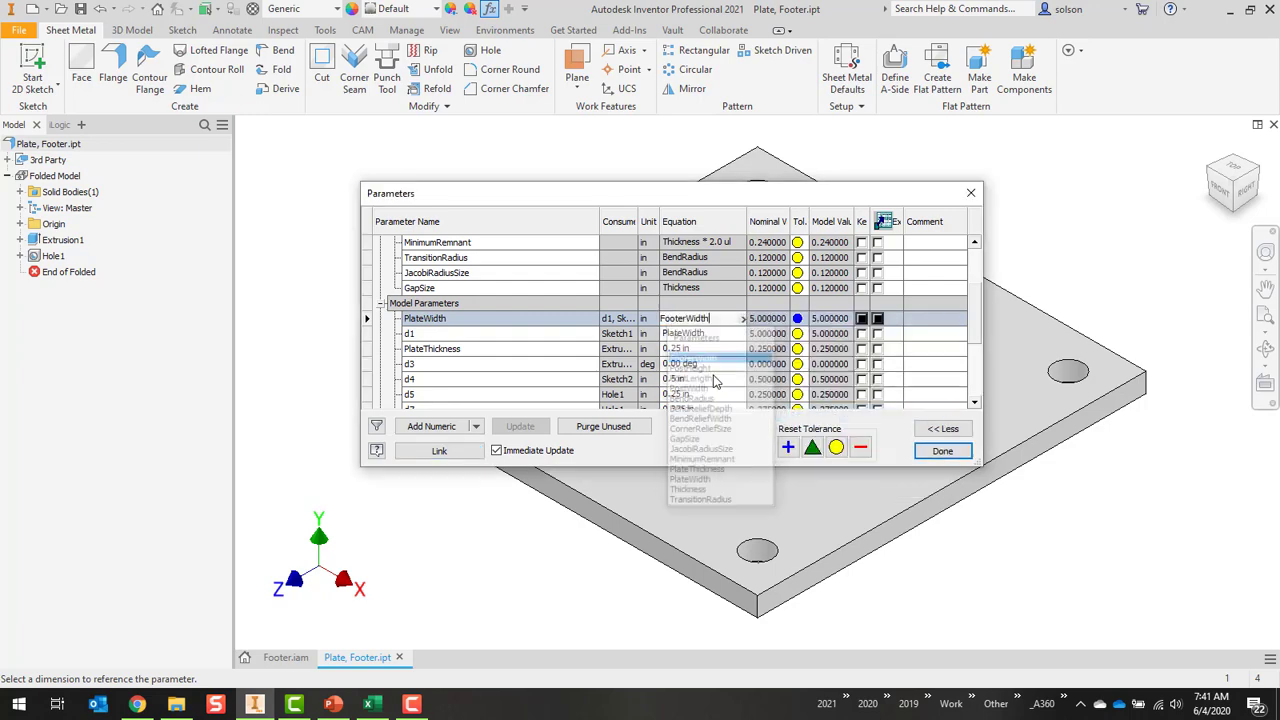
left_click(940, 452)
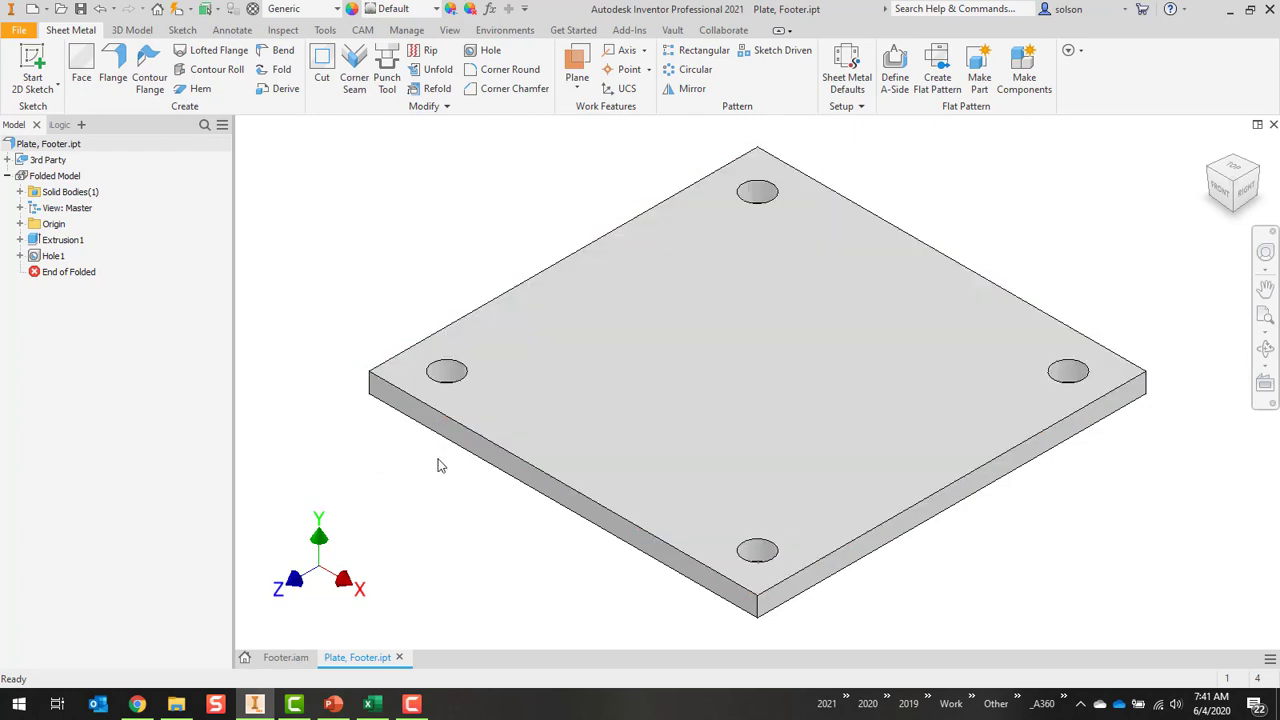
Step: Enter 6 as FooterWidth in cell B1, save the workbook, and return to the plate part
left_click(372, 703)
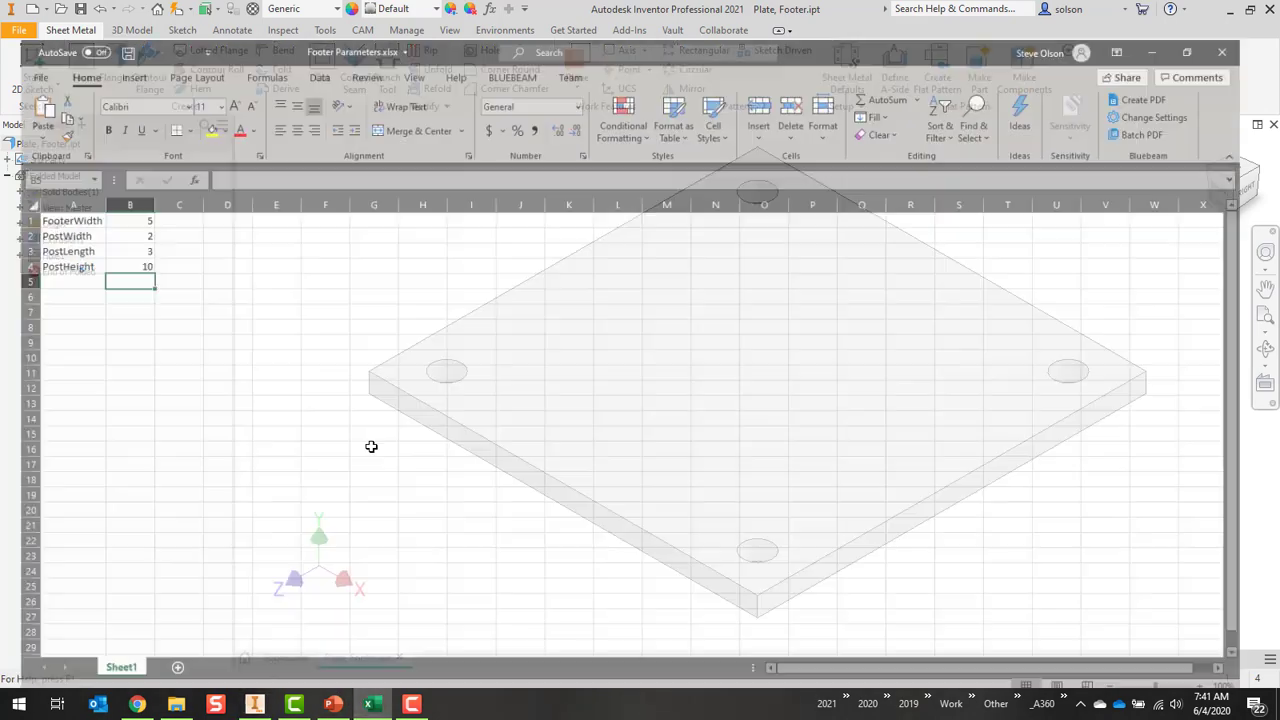
left_click(113, 189)
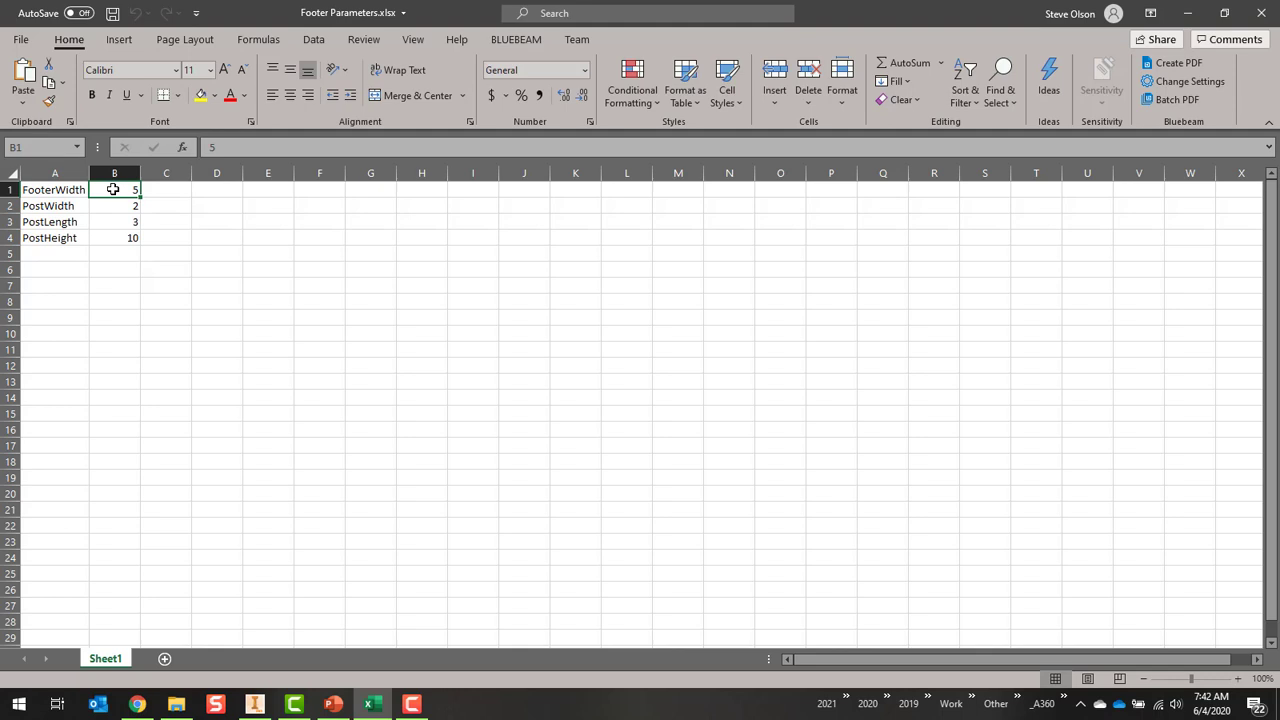
type("6")
key("Return")
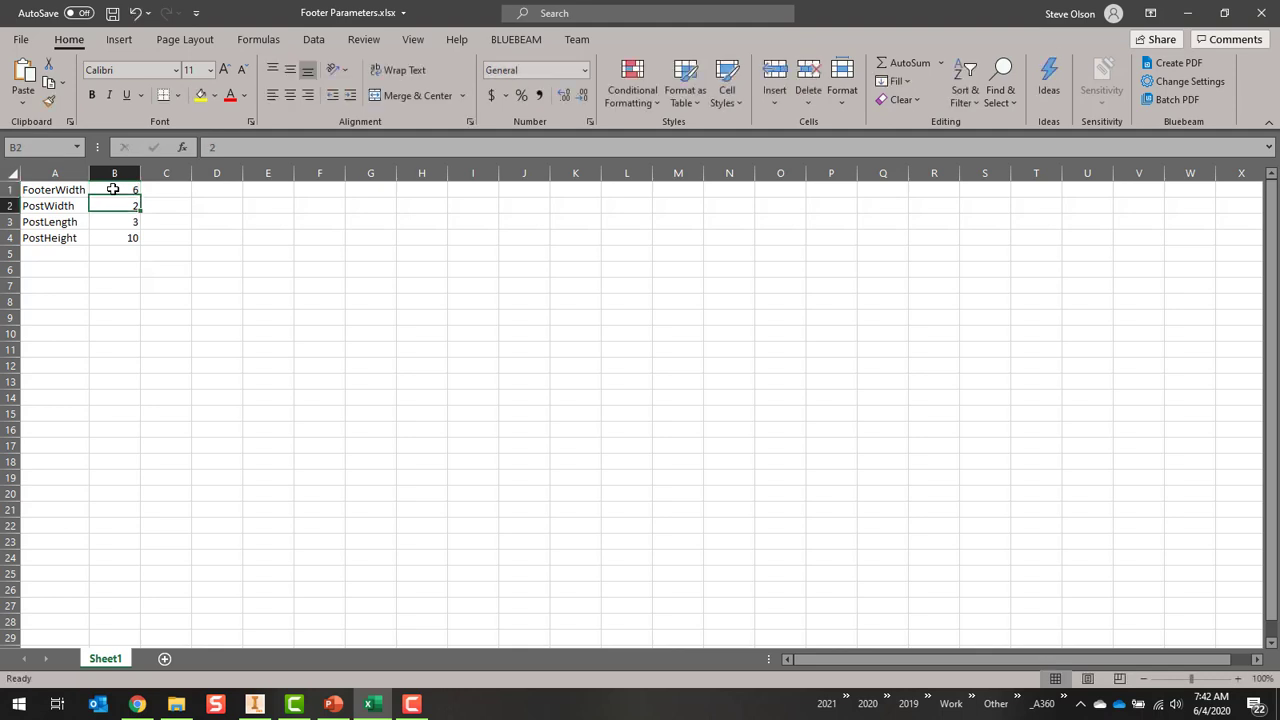
left_click(114, 15)
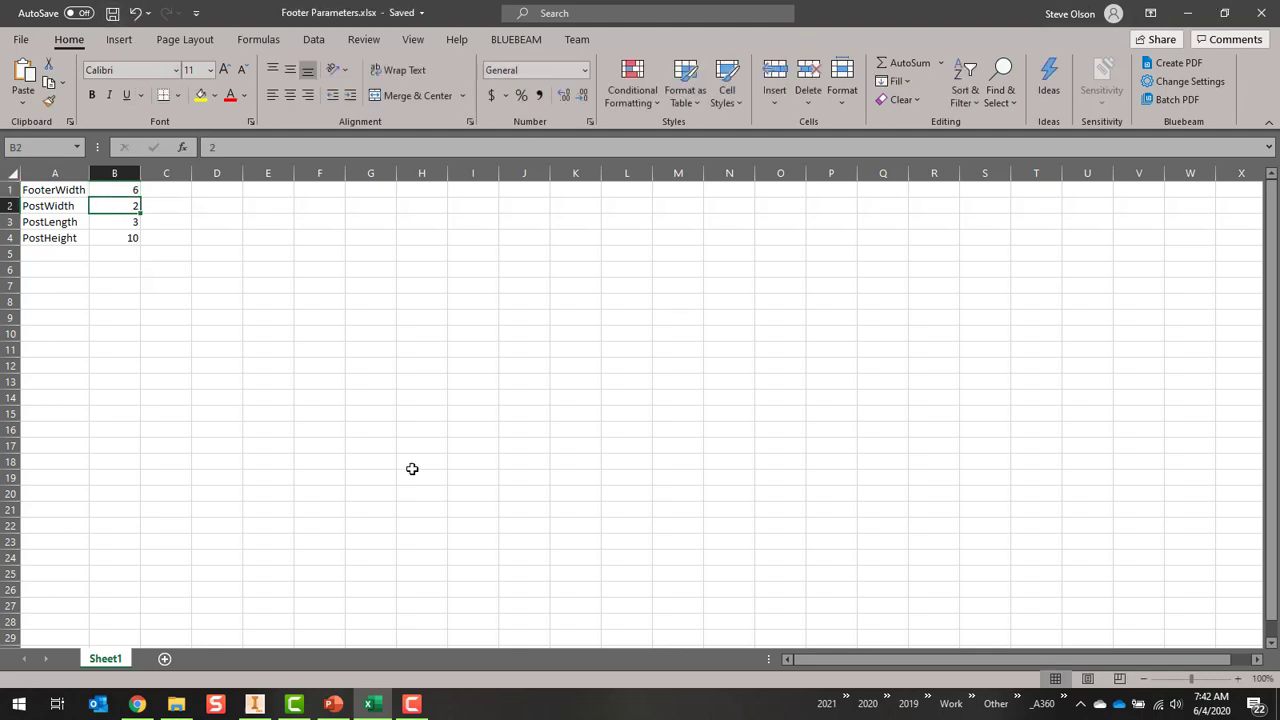
left_click(255, 706)
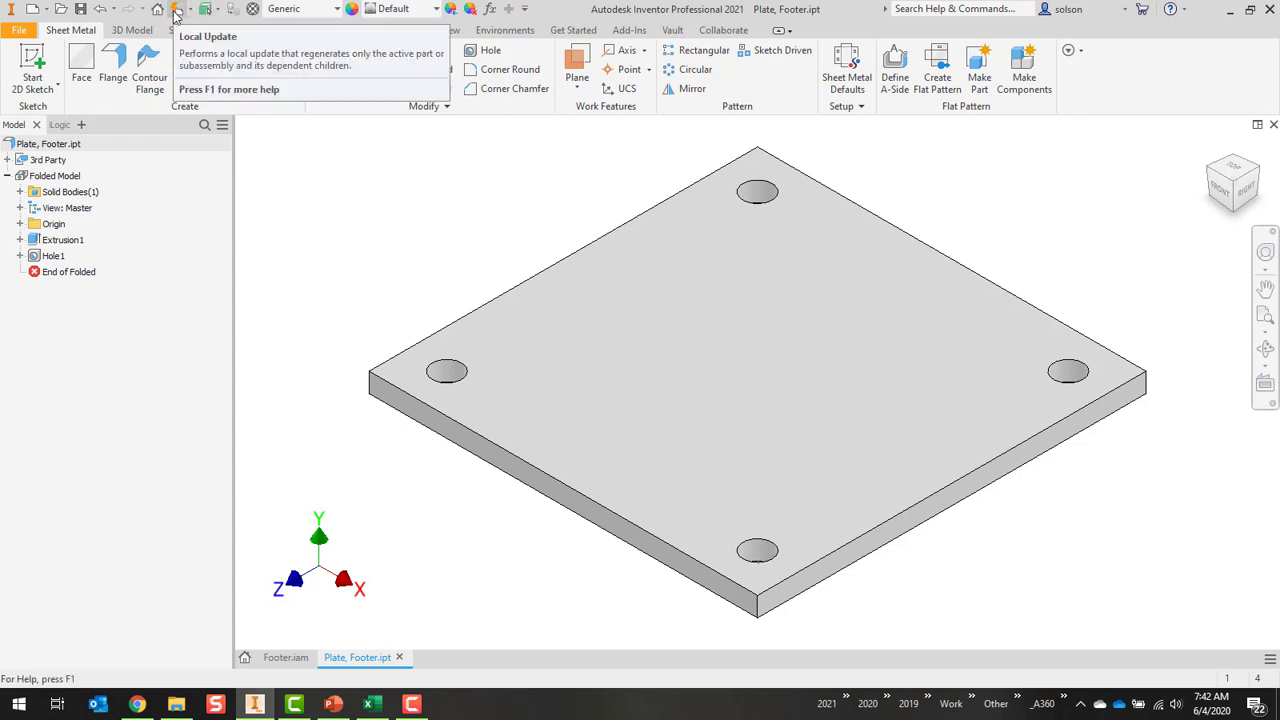
Step: Zoom around the regenerated plate part to inspect the FooterWidth change
scroll(314, 197, "up", 2)
scroll(628, 356, "down", 3)
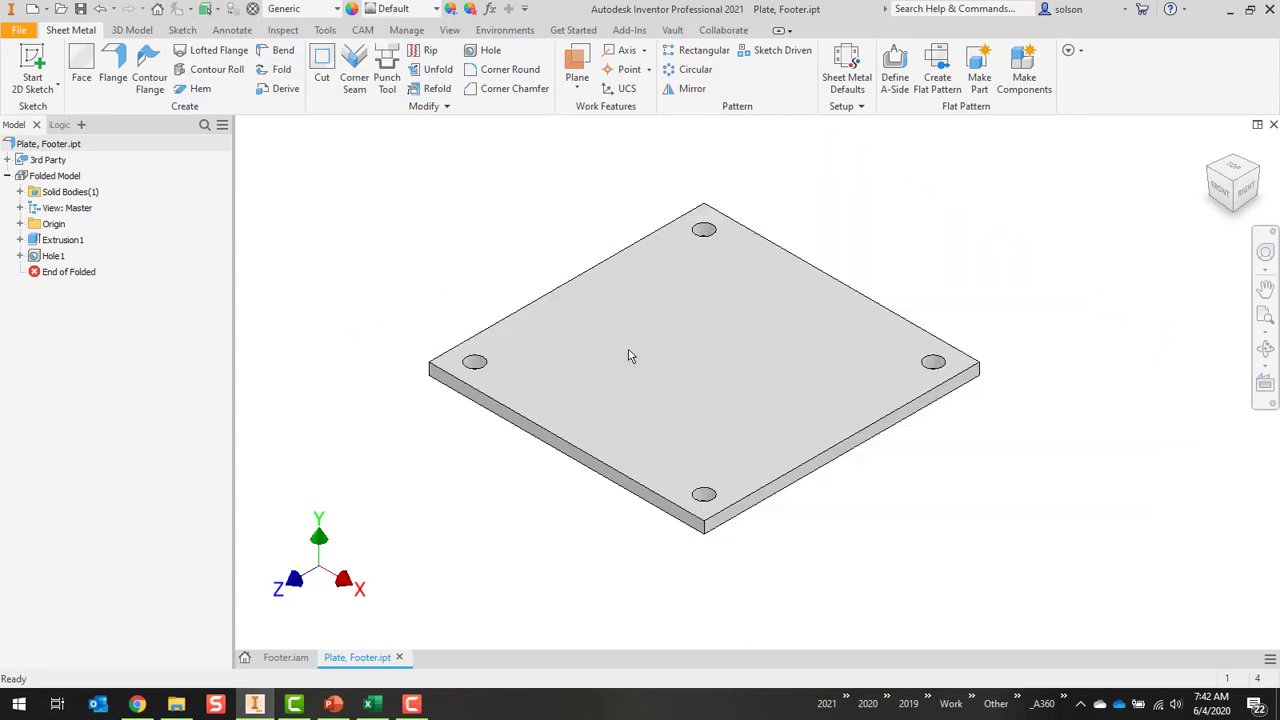
mouse_move(628, 356)
Step: From the Footer assembly, open the Post part in its own window
left_click(300, 660)
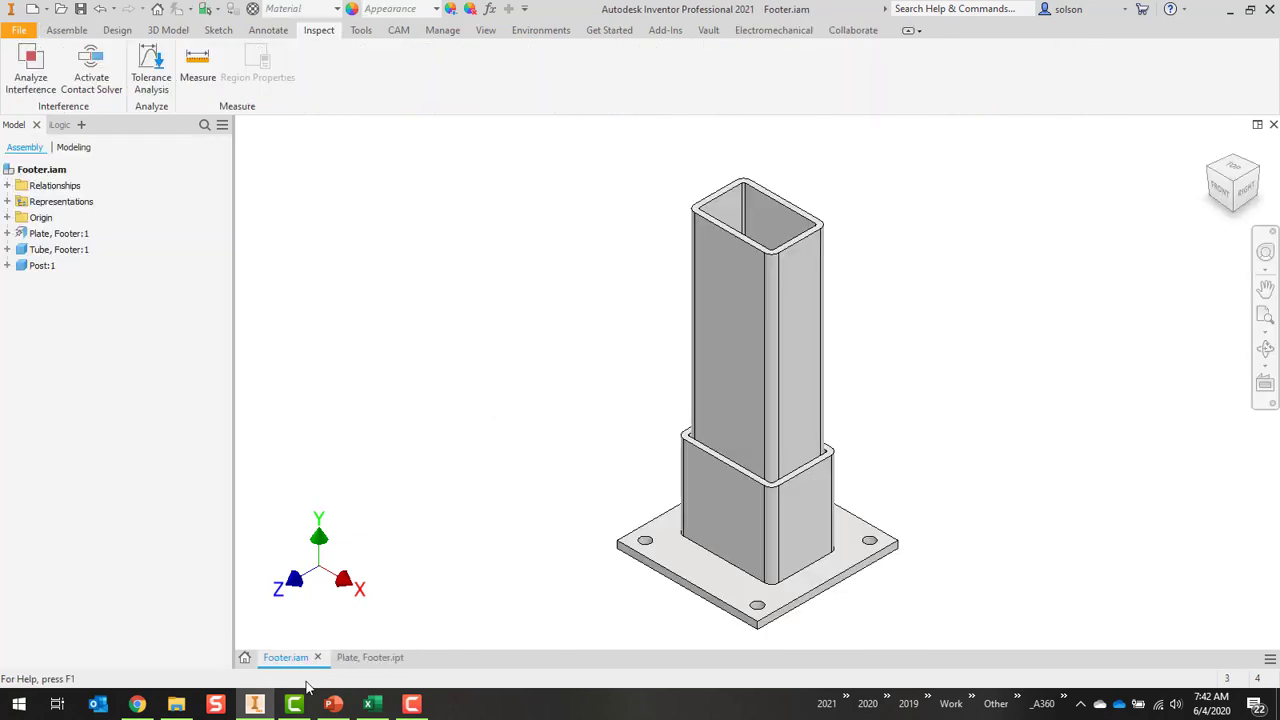
left_click(720, 279)
right_click(720, 275)
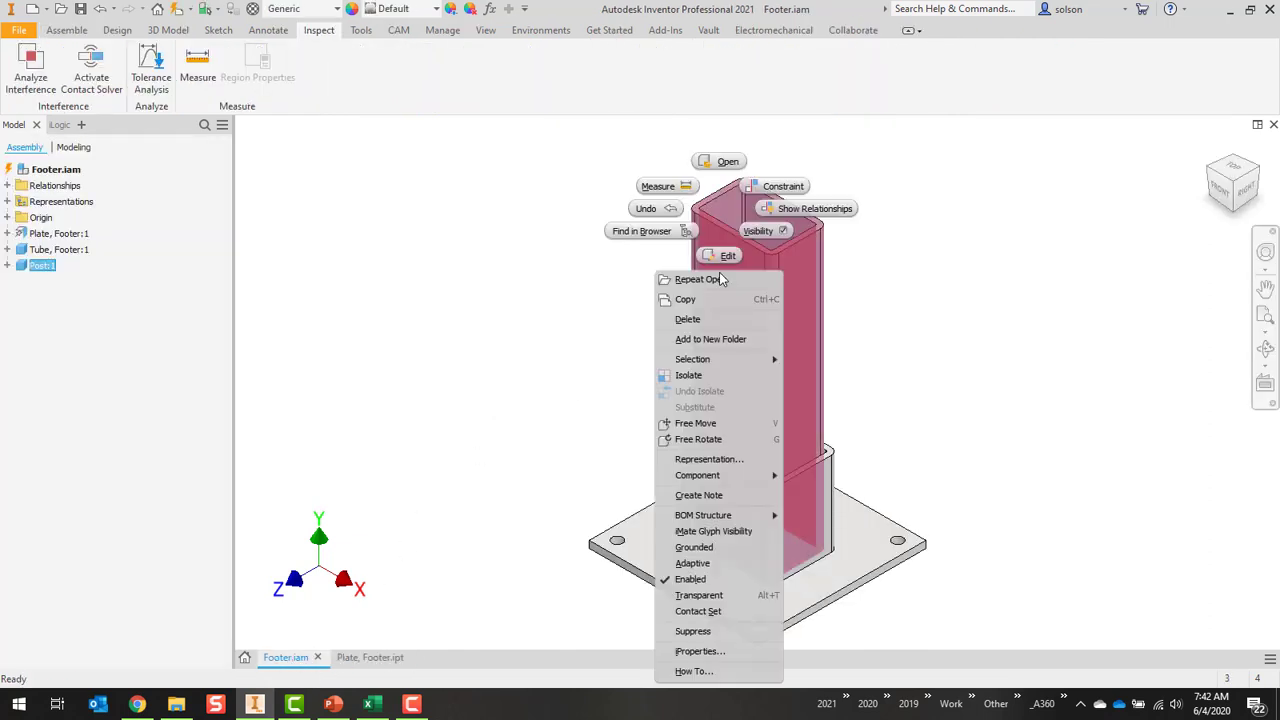
left_click(725, 159)
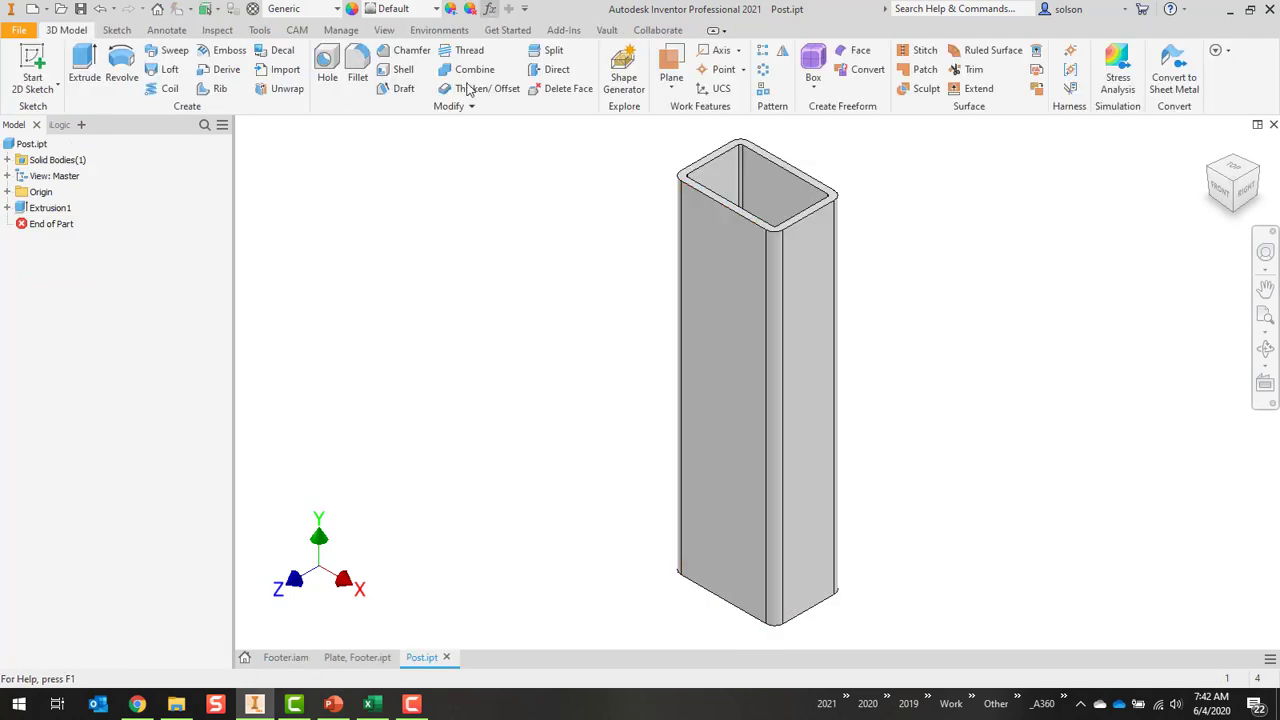
Step: Link Footer Parameters.xlsx into the Post part's parameters
left_click(433, 452)
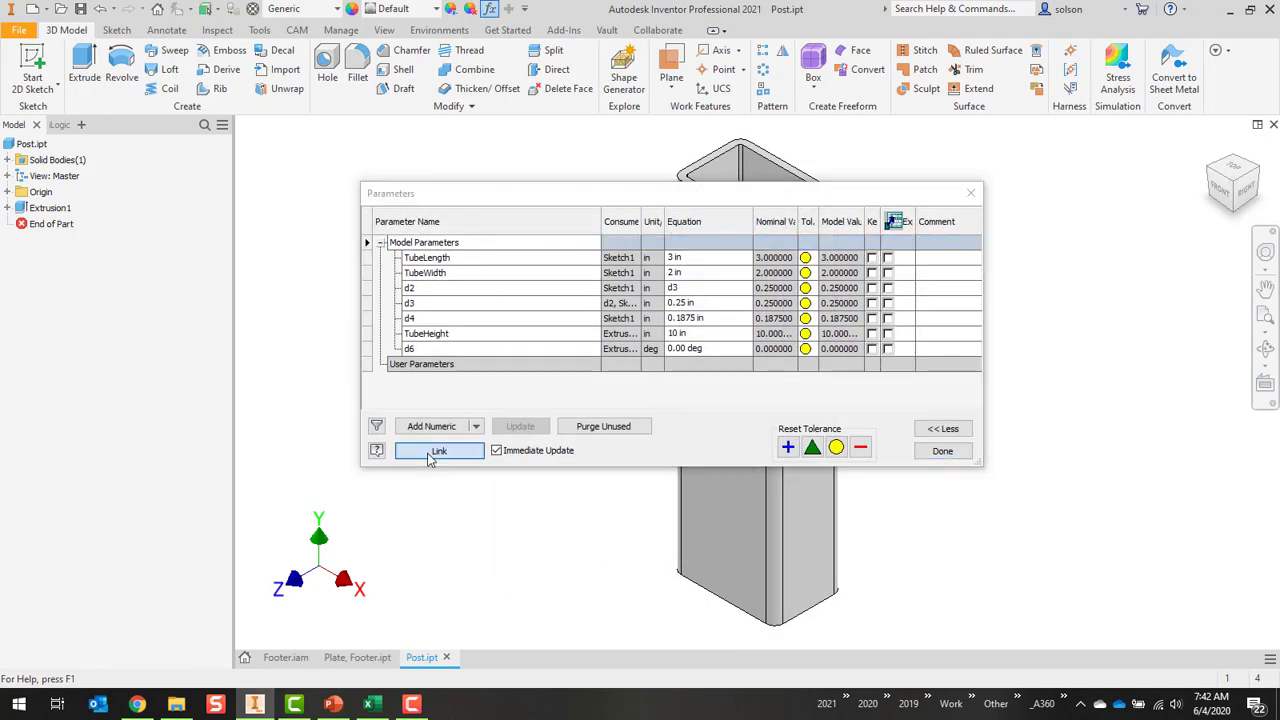
left_click(556, 280)
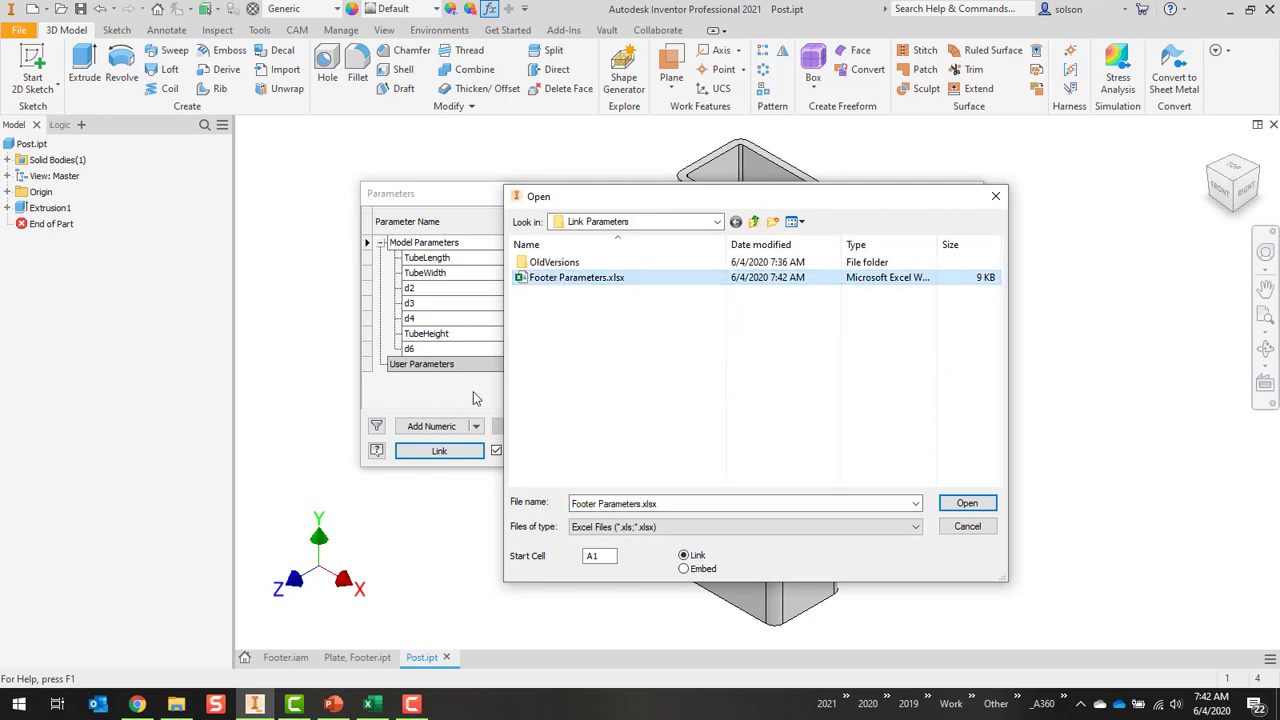
left_click(967, 505)
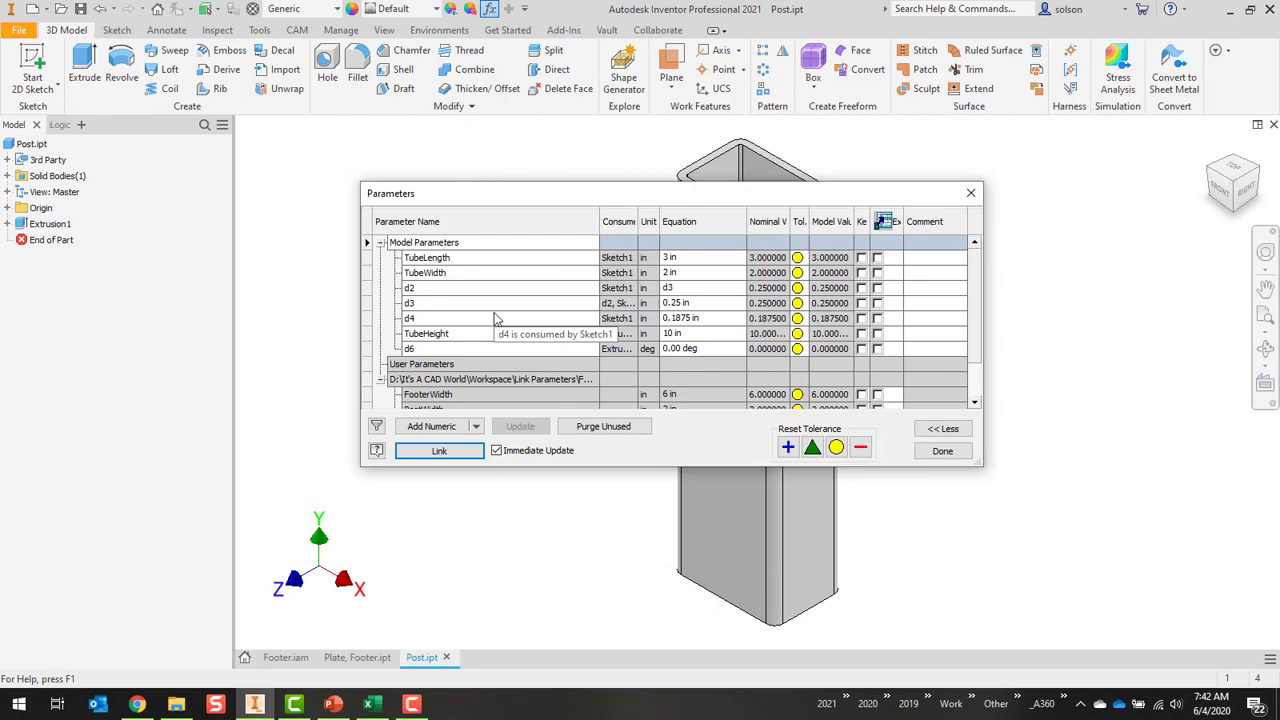
scroll(485, 305, "down", 1)
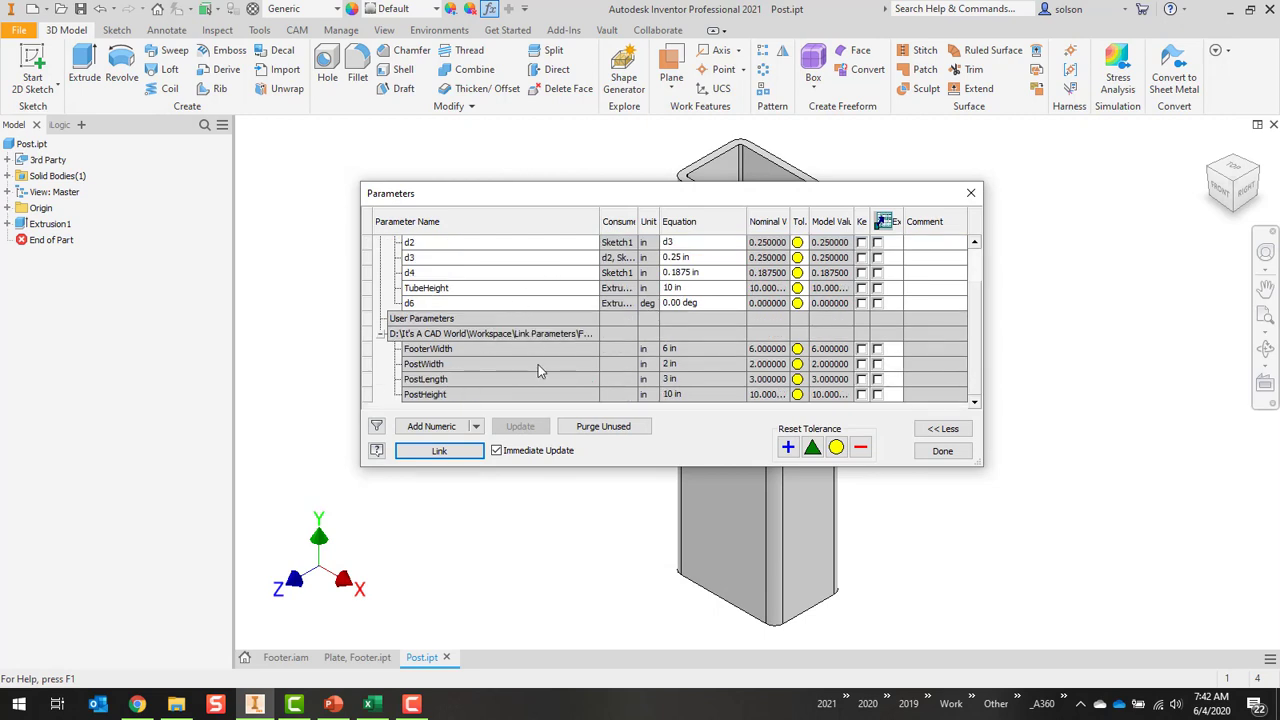
scroll(538, 364, "up", 1)
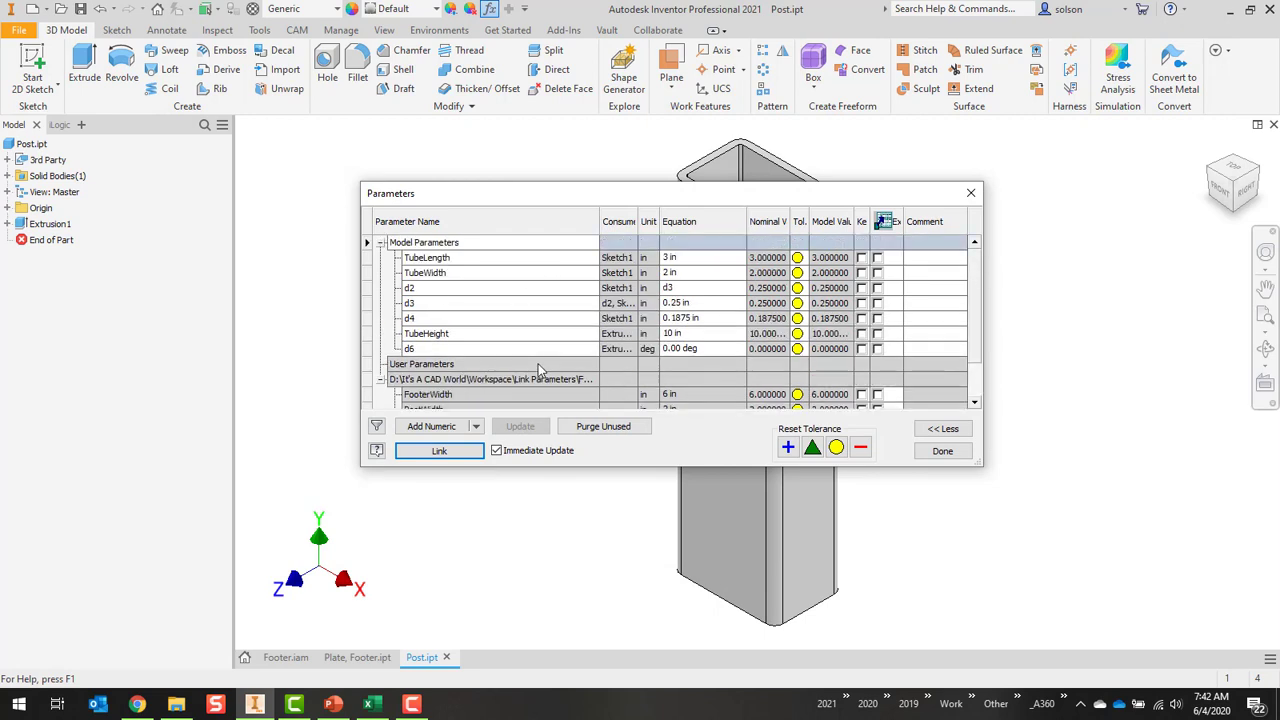
Step: Set TubeLength, TubeWidth and TubeHeight equations to PostLength, PostWidth and PostHeight, then finish
left_click(700, 258)
type("P")
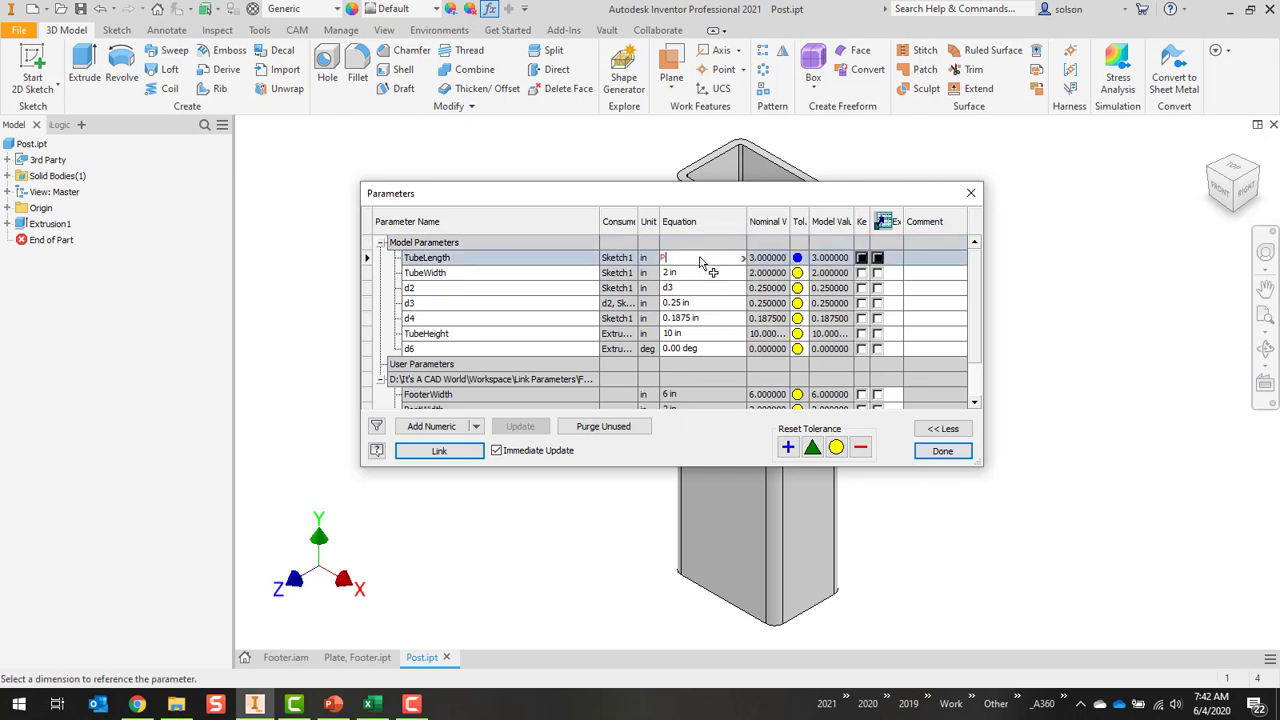
type("ostLength")
left_click(694, 274)
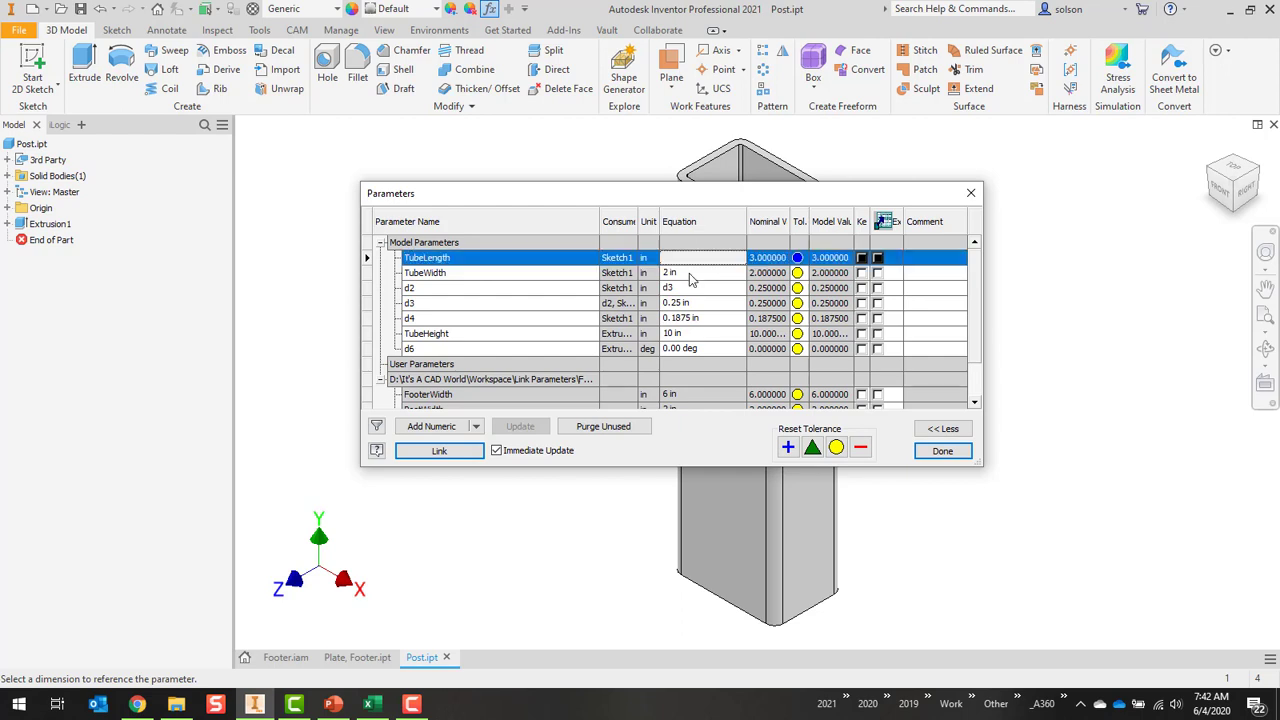
left_click(743, 274)
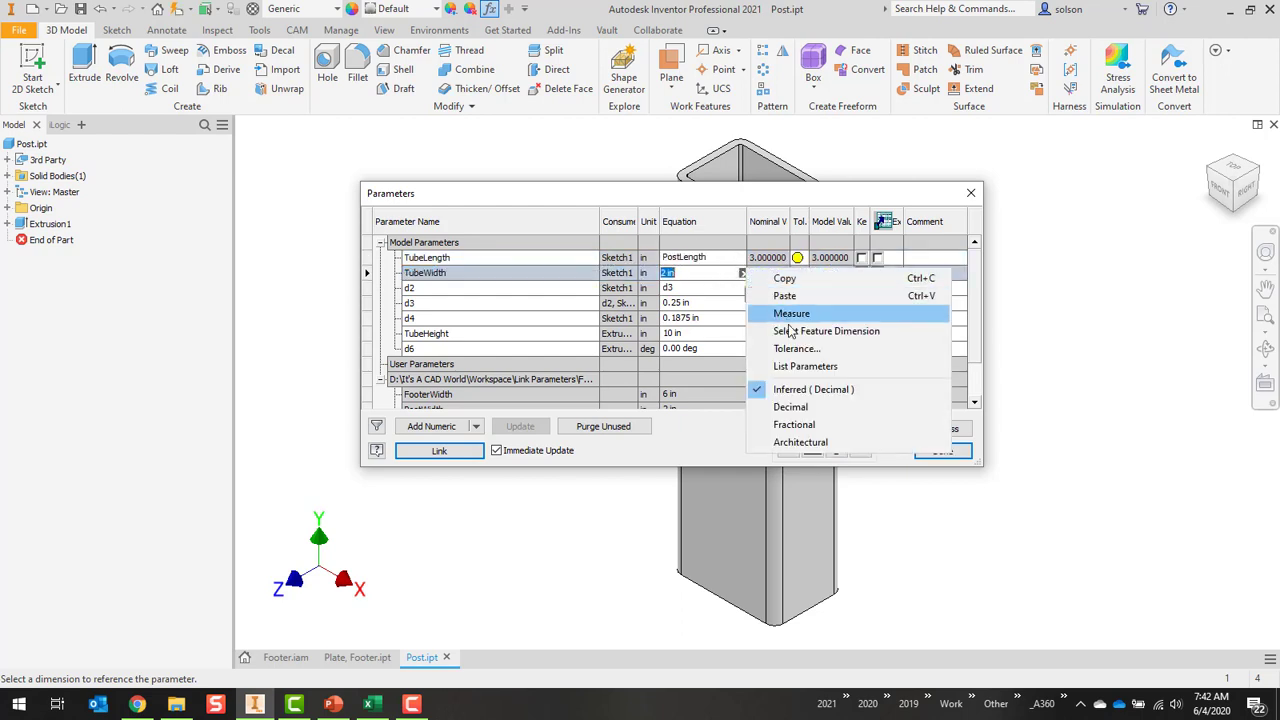
left_click(800, 367)
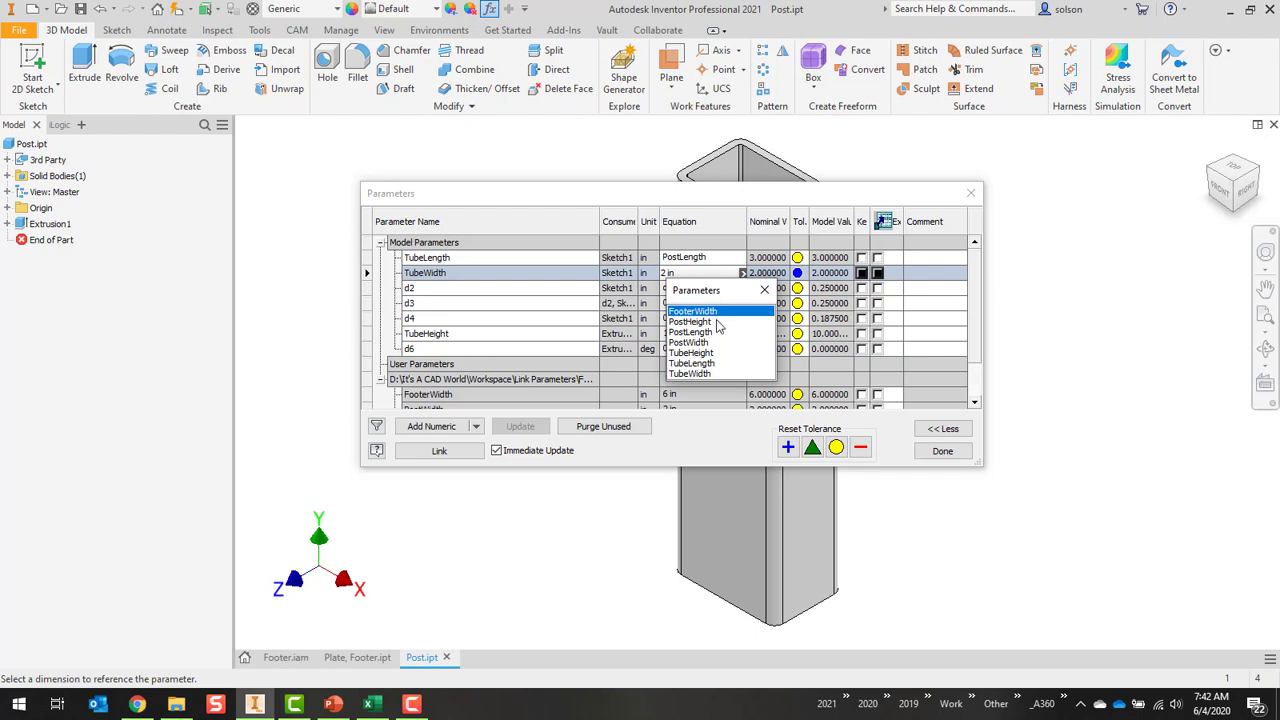
left_click(708, 342)
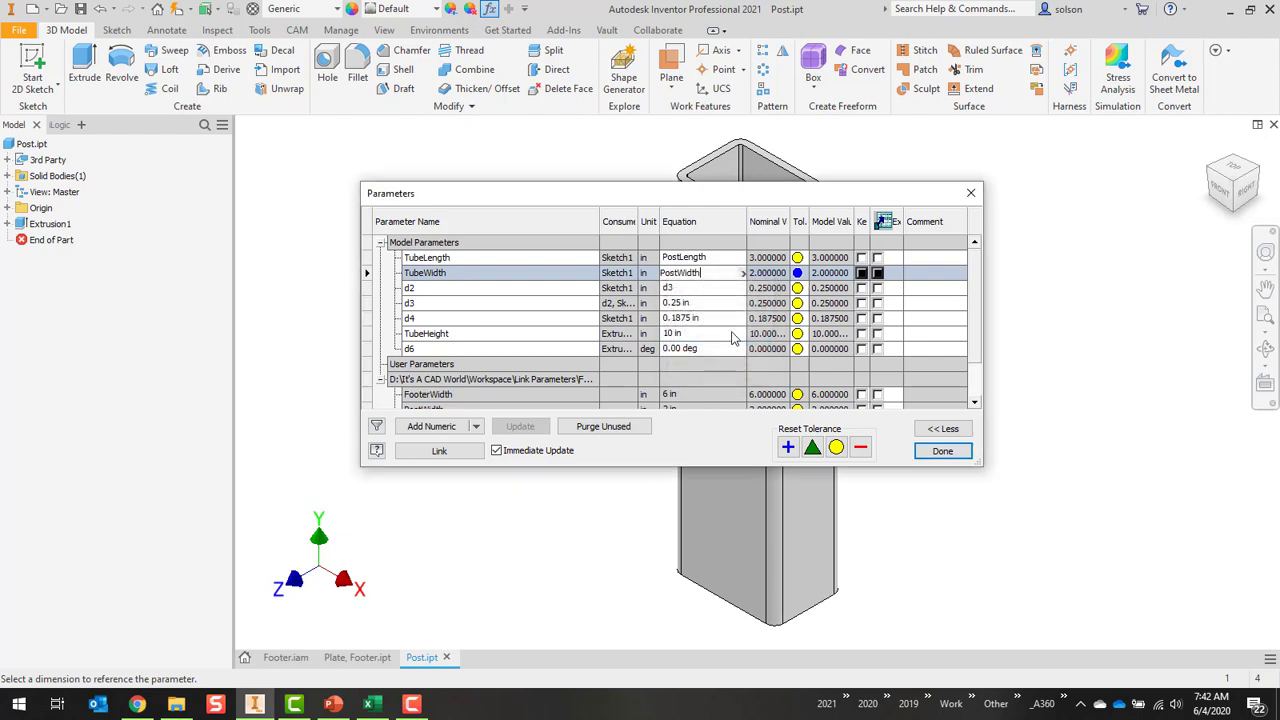
left_click(688, 334)
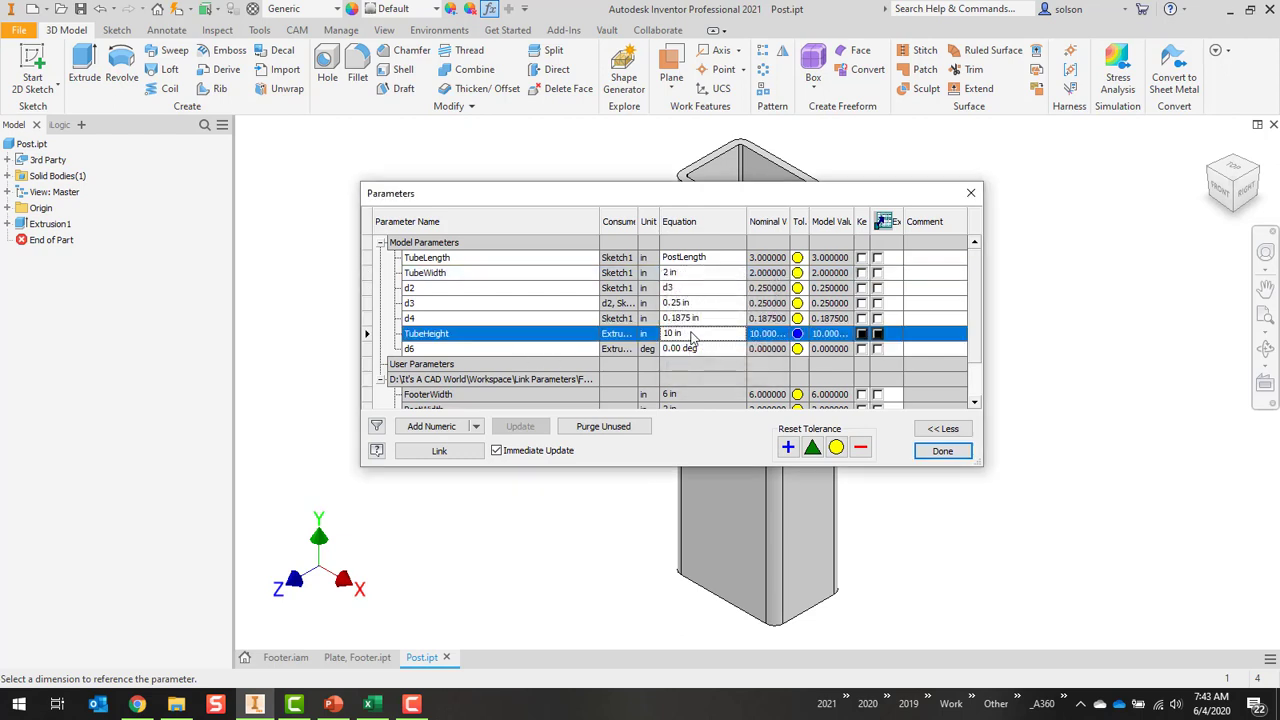
left_click(742, 333)
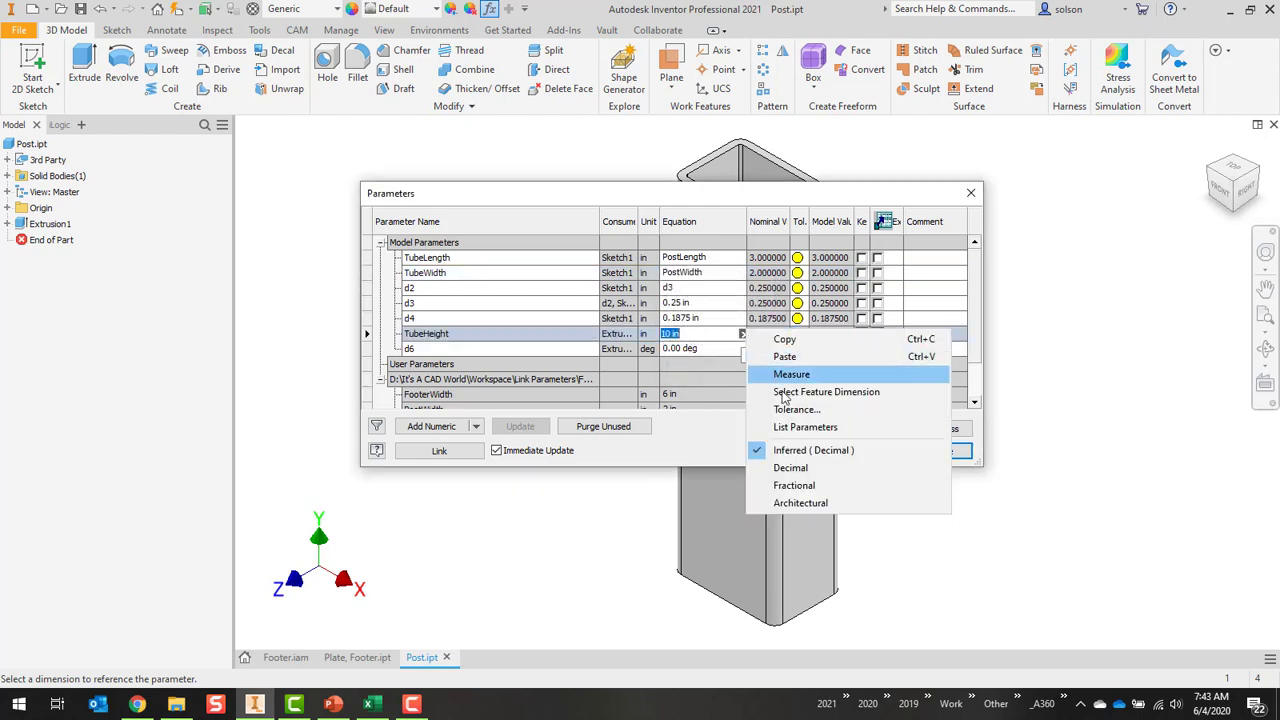
left_click(800, 427)
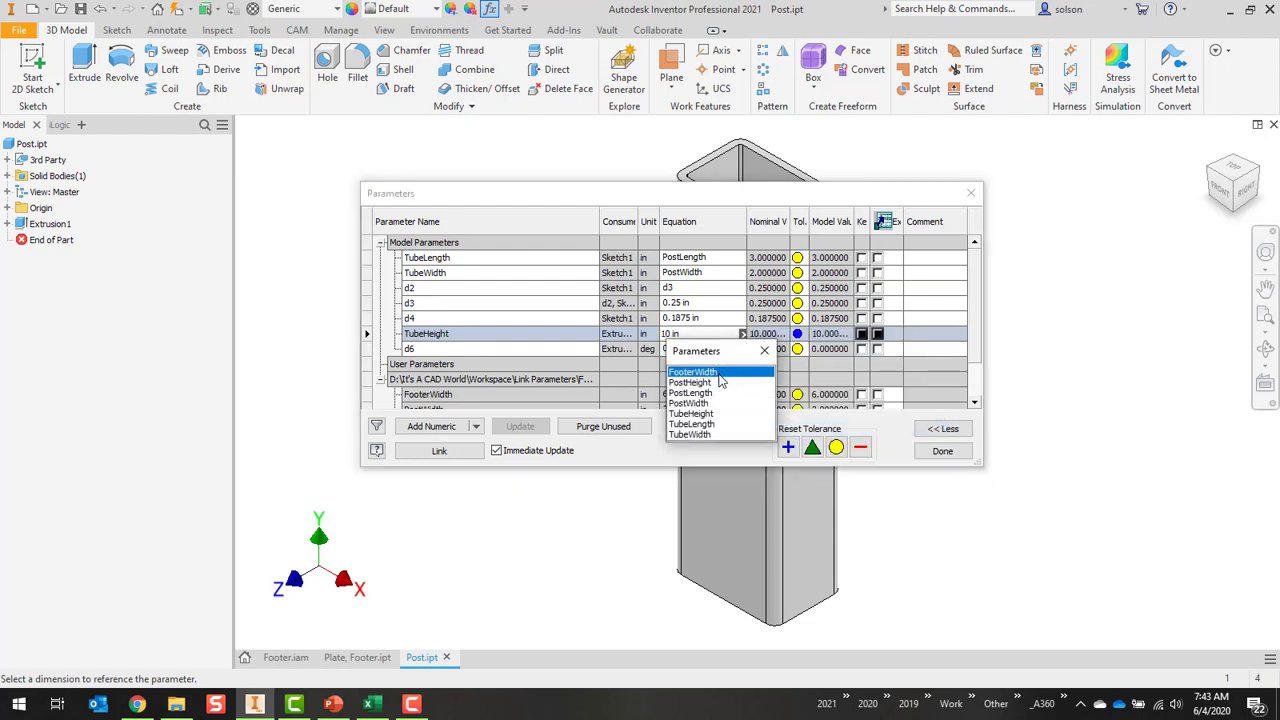
left_click(764, 350)
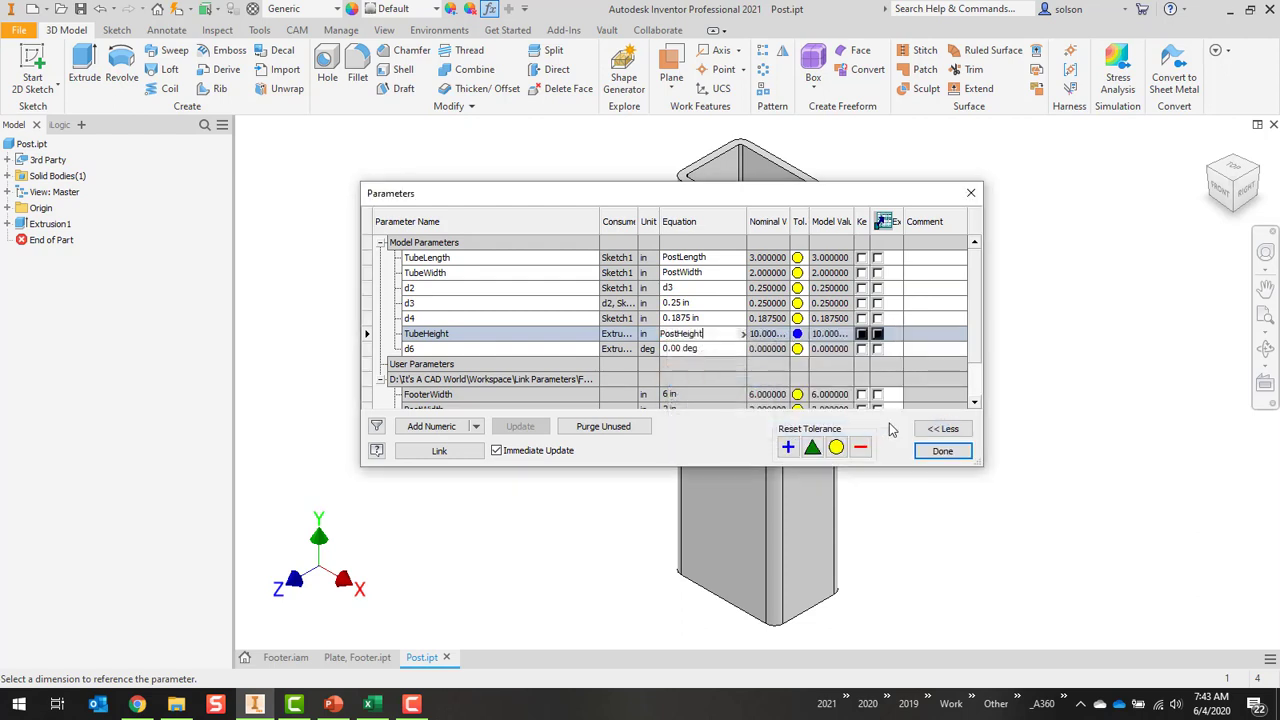
left_click(935, 451)
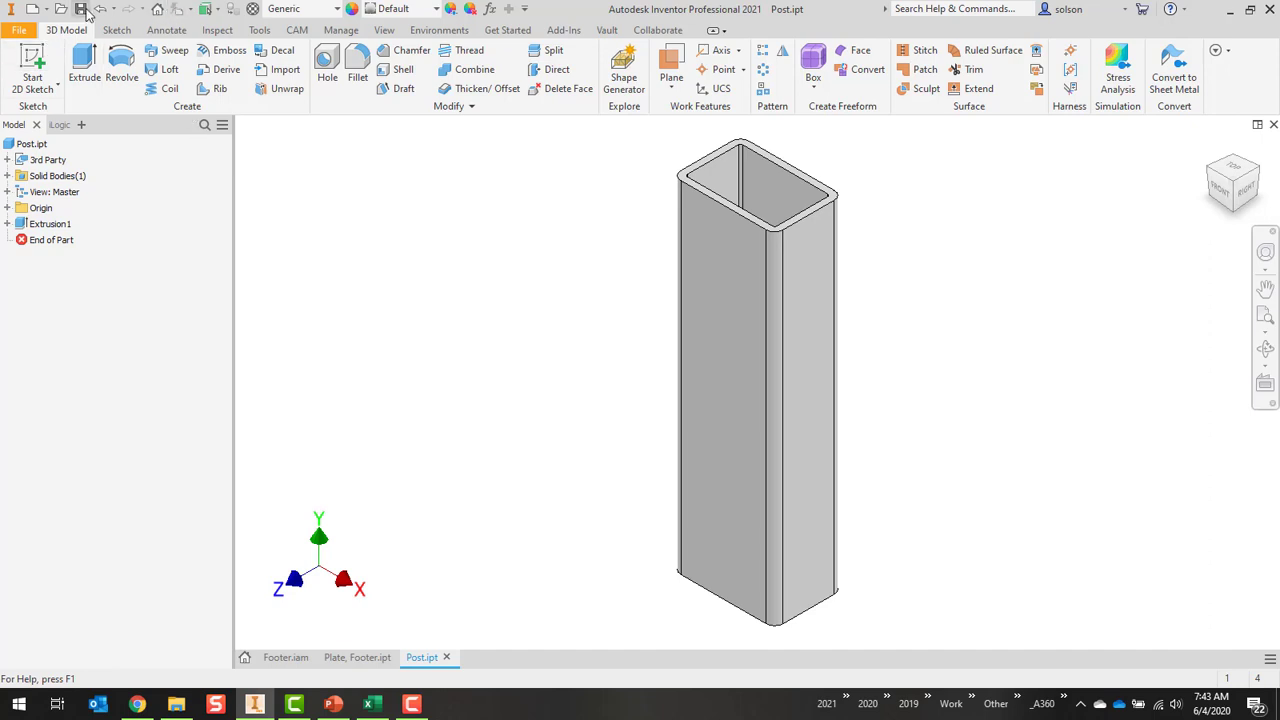
Step: Close the Post part and open the Tube, Footer part from the assembly
left_click(1273, 124)
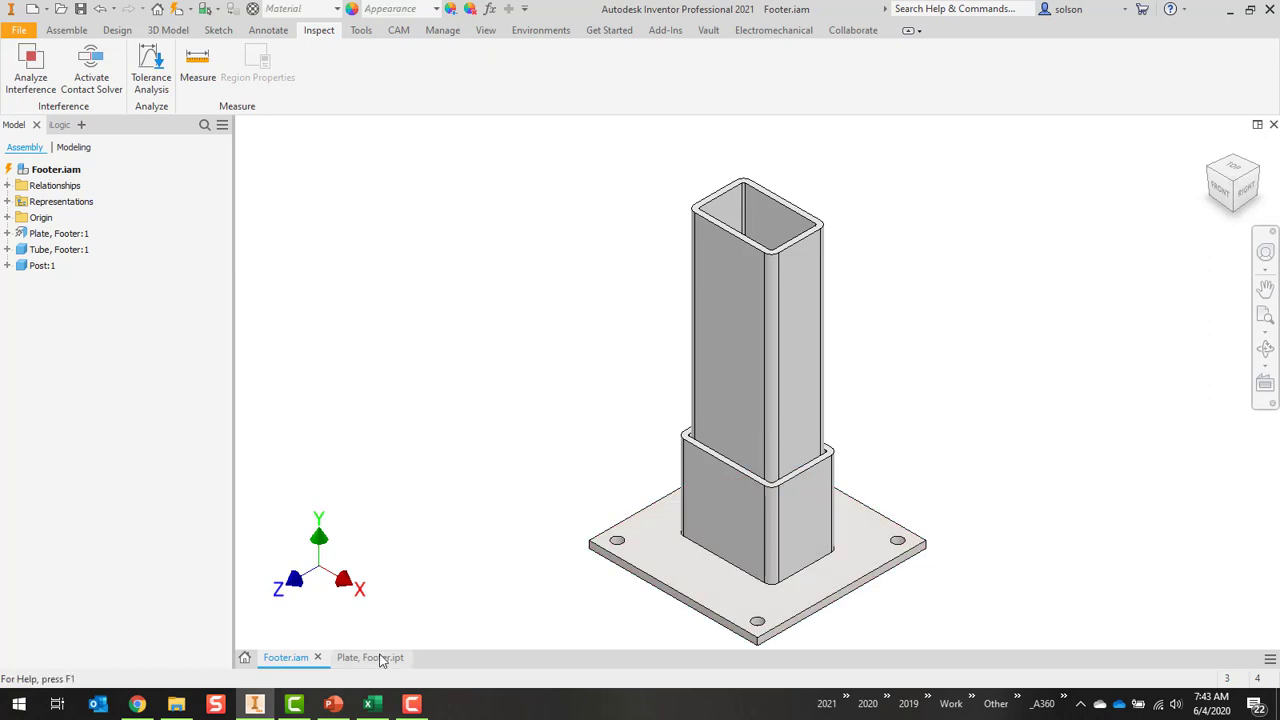
right_click(723, 510)
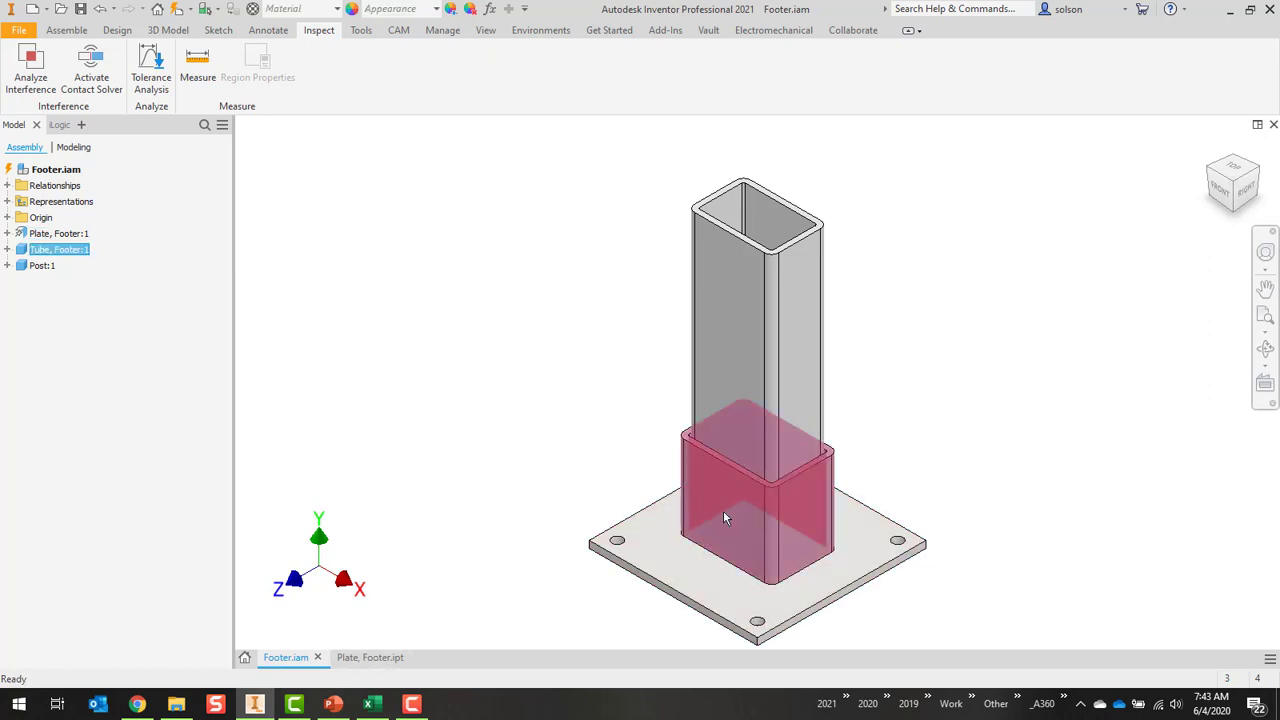
left_click(731, 464)
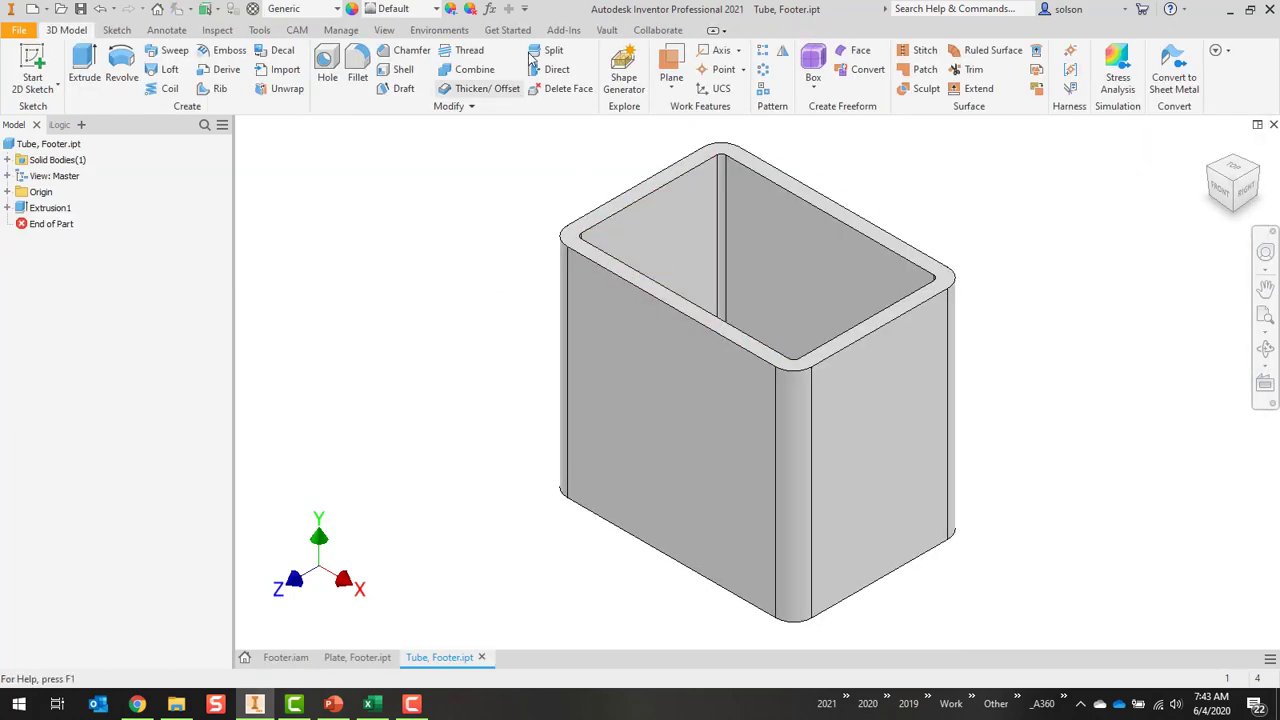
Step: Link Footer Parameters.xlsx into the tube's parameters, adding FooterWidth, PostWidth, PostLength and PostHeight
left_click(491, 9)
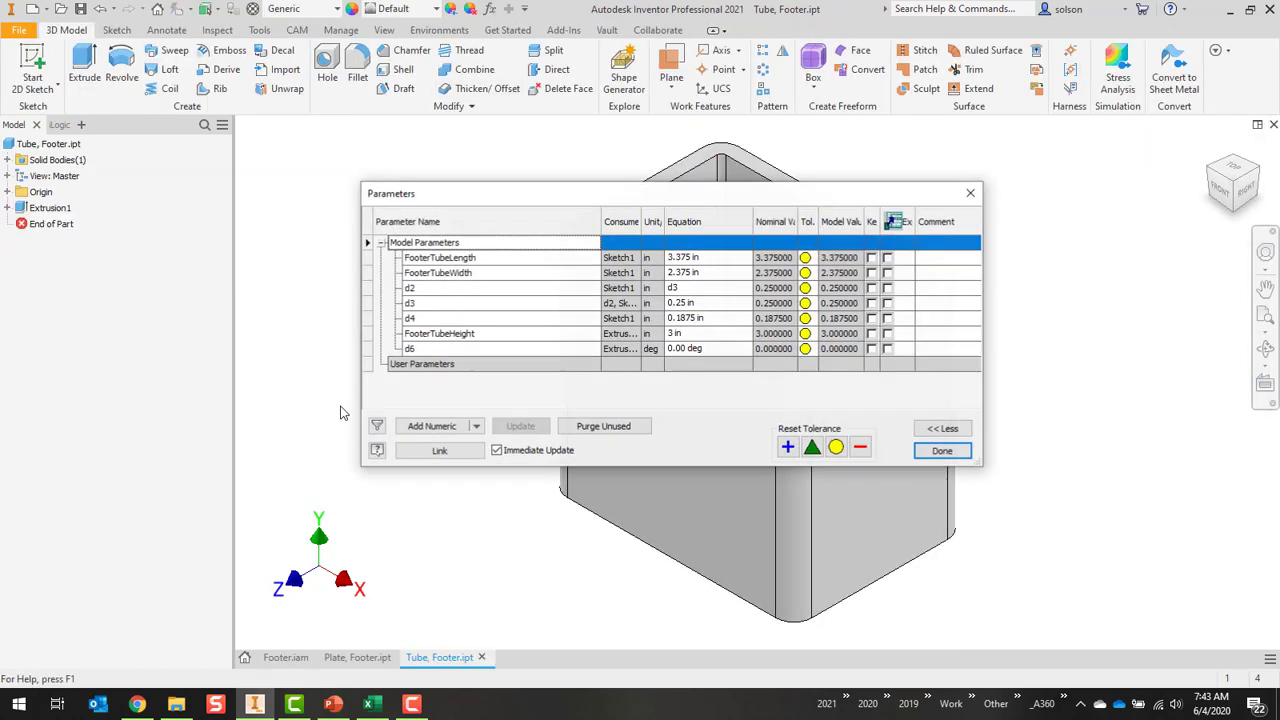
left_click(445, 451)
left_click(540, 278)
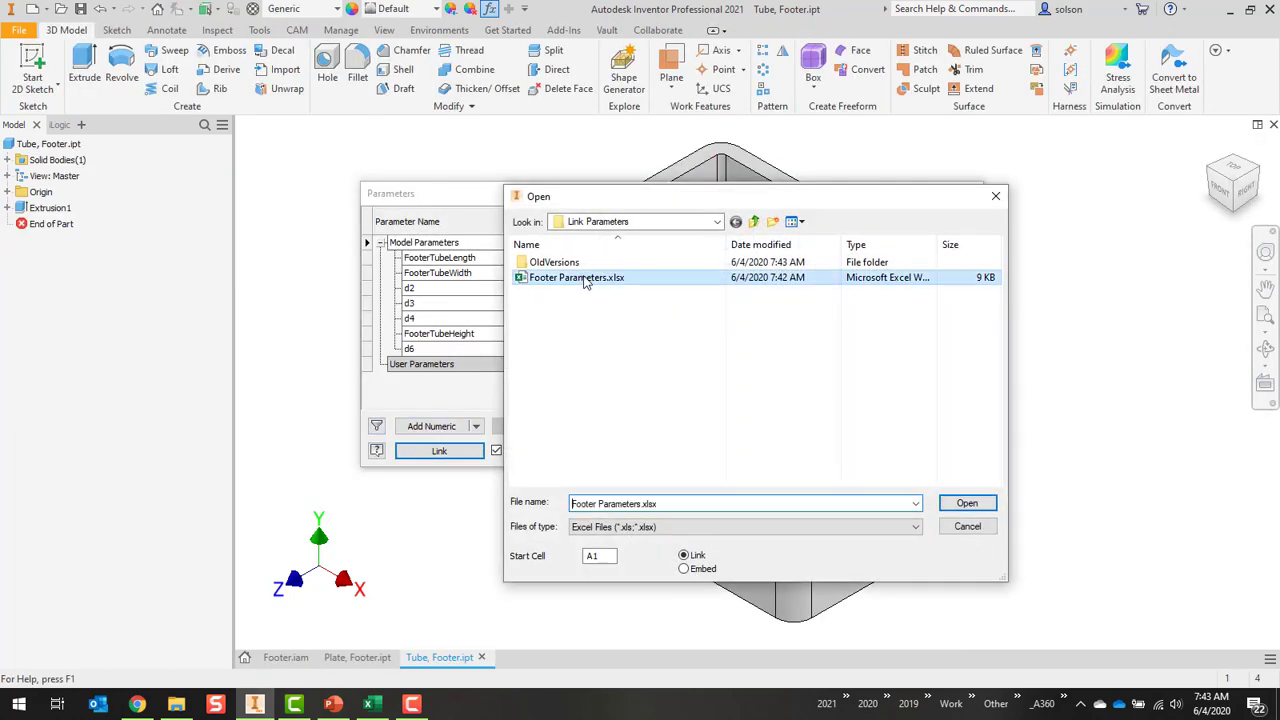
left_click(965, 502)
scroll(620, 355, "down", 1)
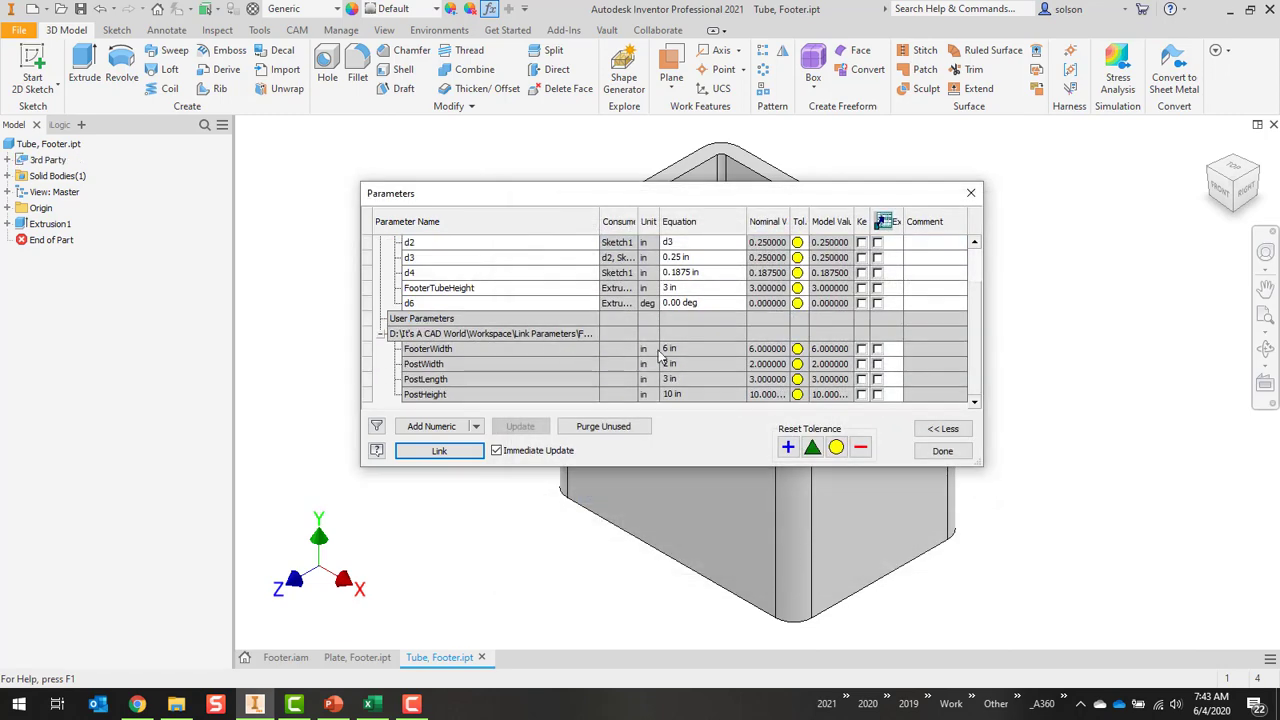
scroll(673, 352, "up", 1)
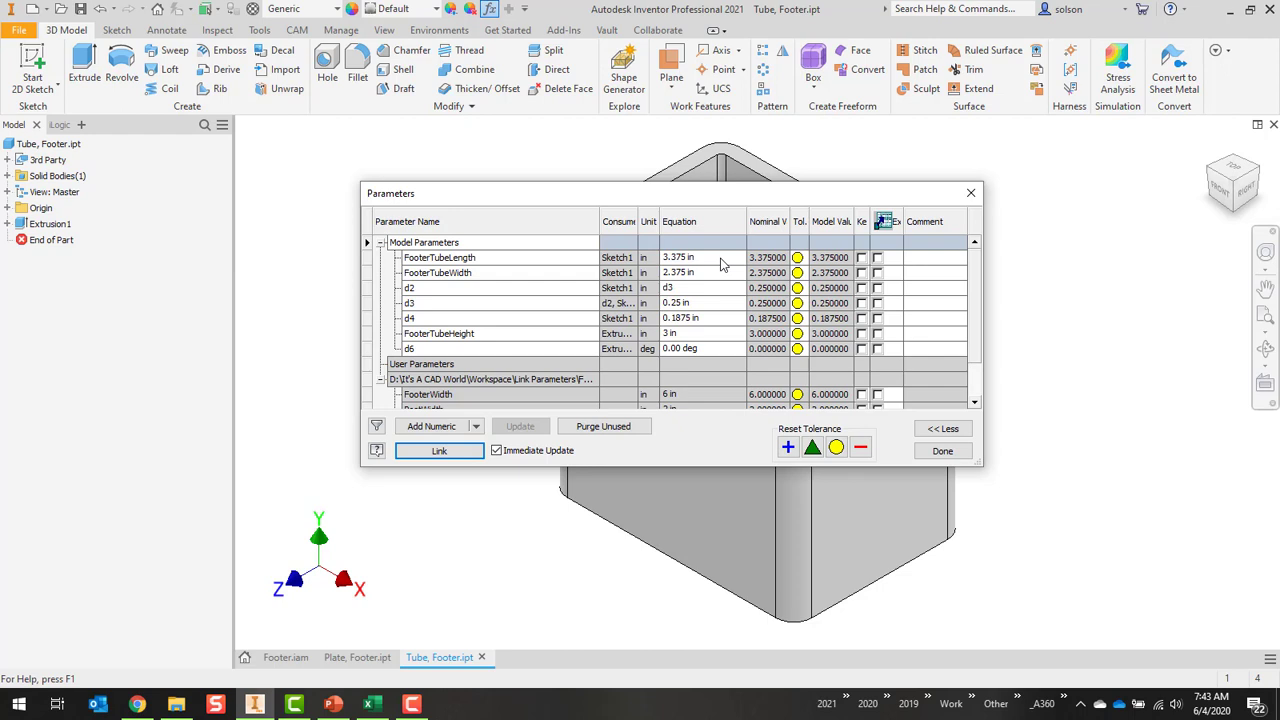
Step: Set FooterTubeLength to 'PostLength-.375' and FooterTubeWidth to 'PostWidth +.375'
scroll(722, 262, "down", 1)
scroll(720, 258, "up", 1)
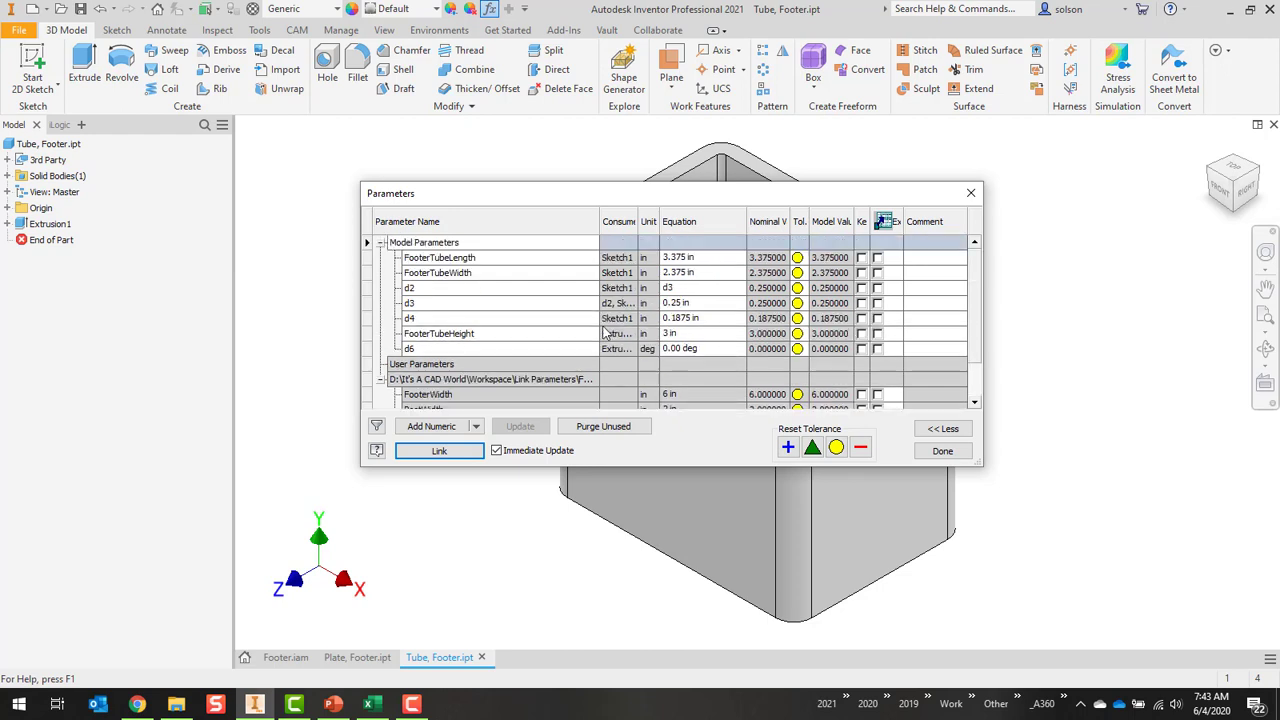
left_click(721, 257)
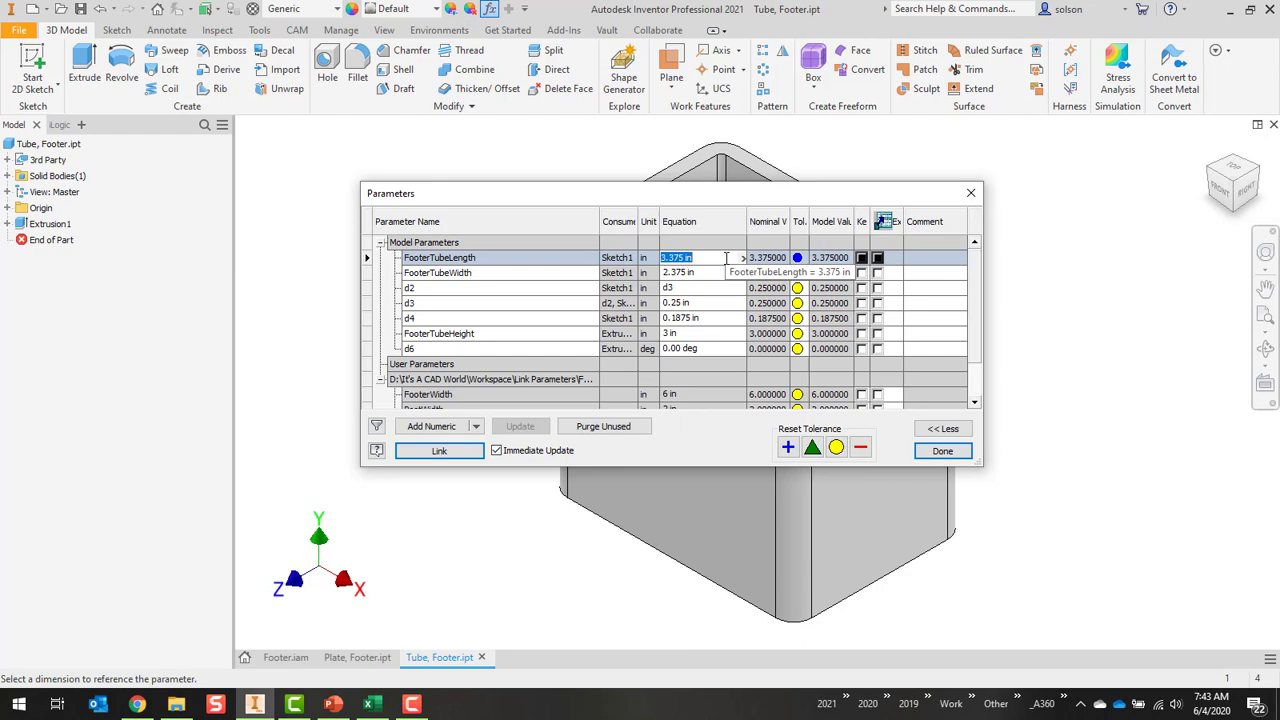
key("BackSpace")
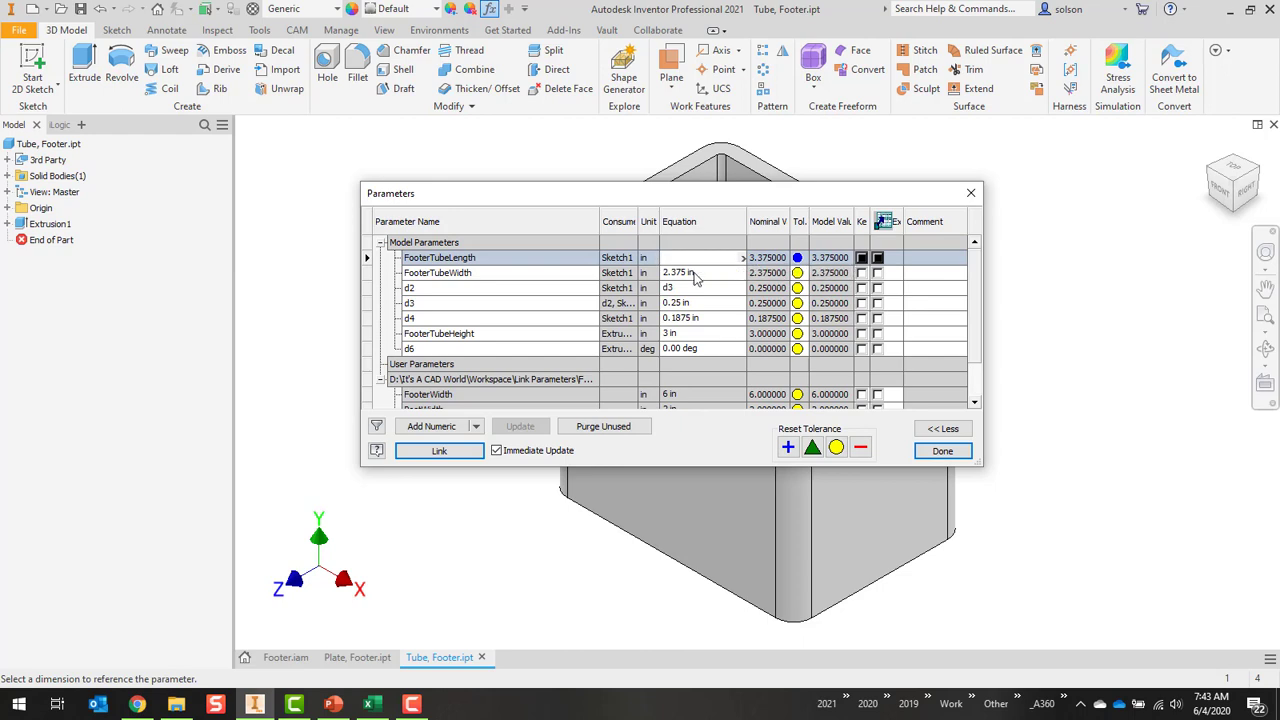
type("P")
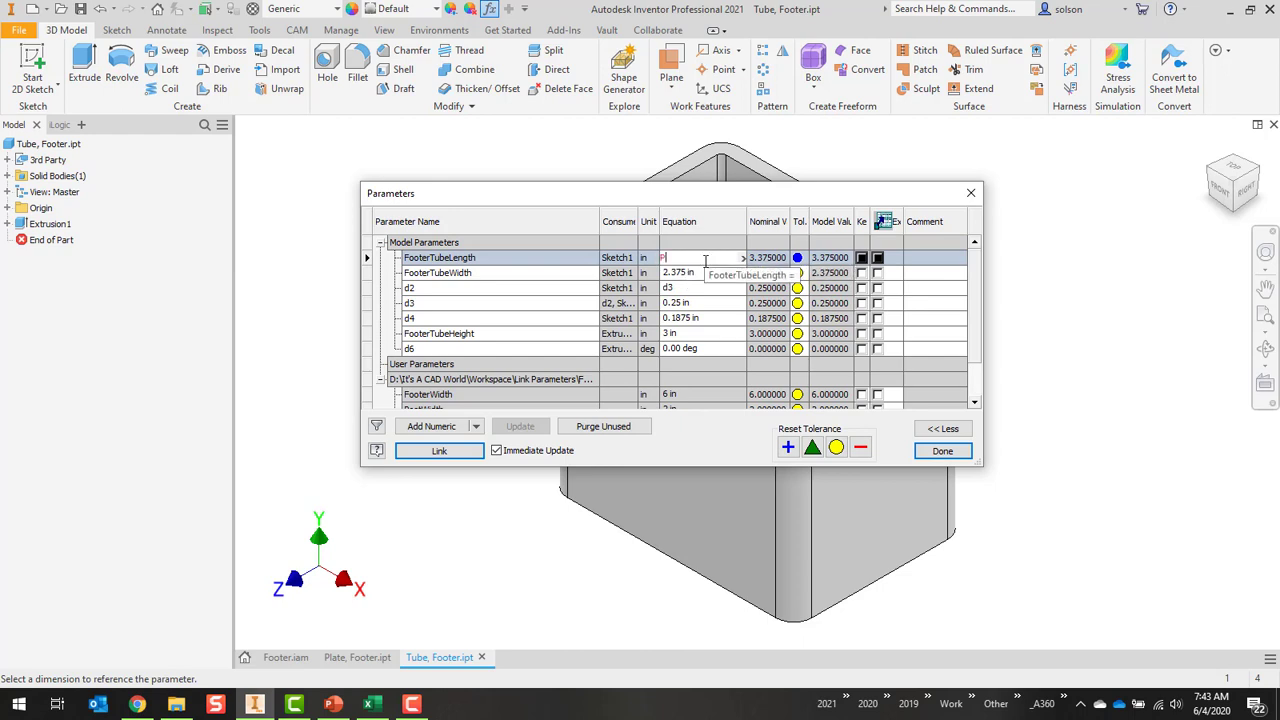
type("ostLength")
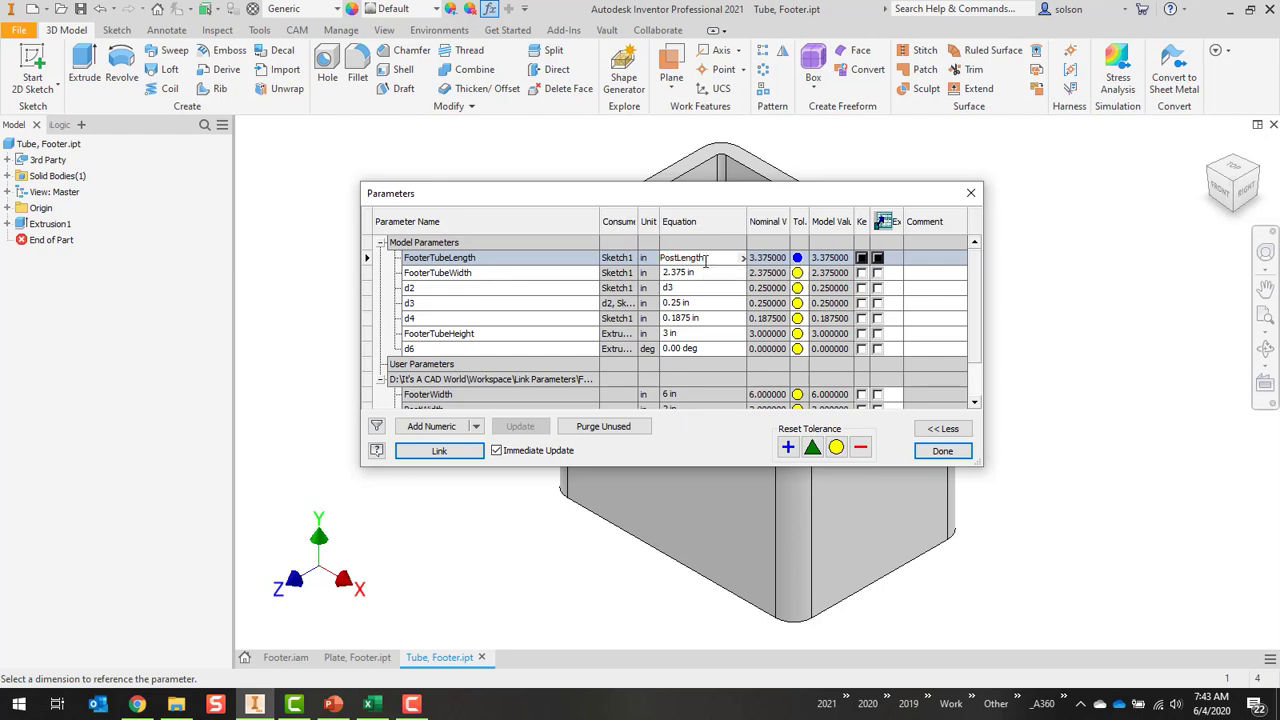
type("-.375")
left_click(712, 281)
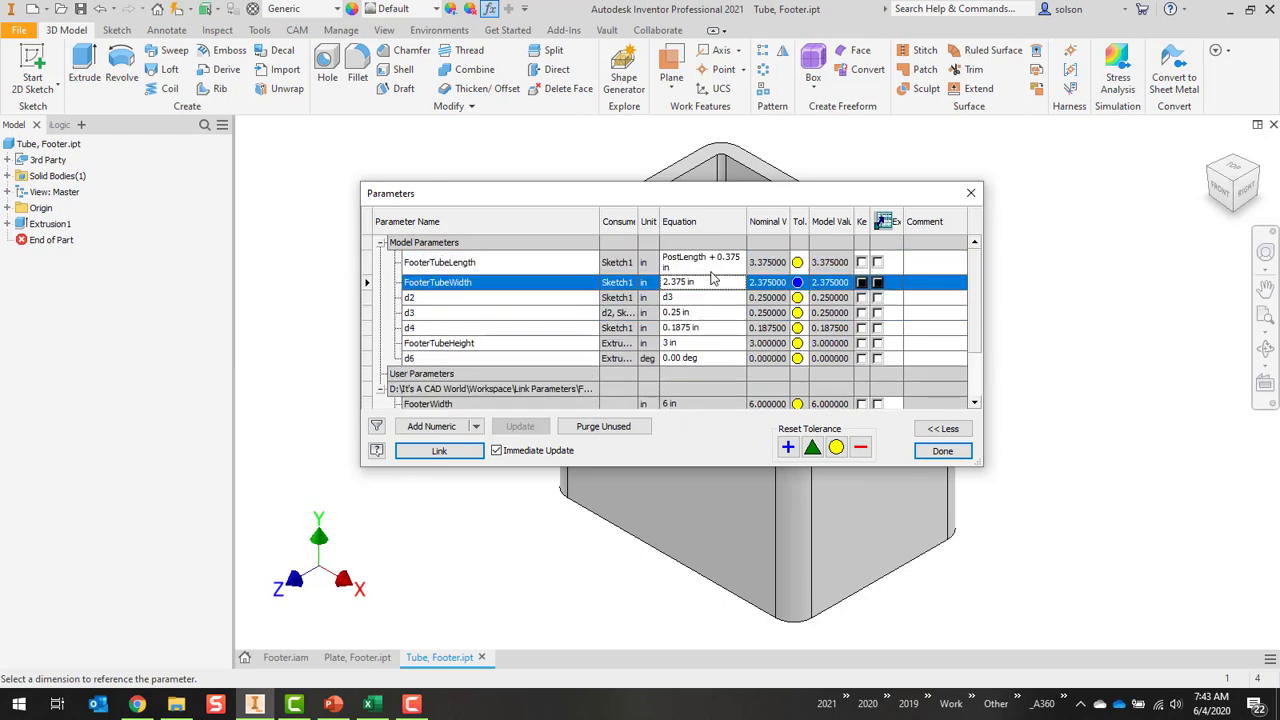
left_click(712, 281)
type("Po")
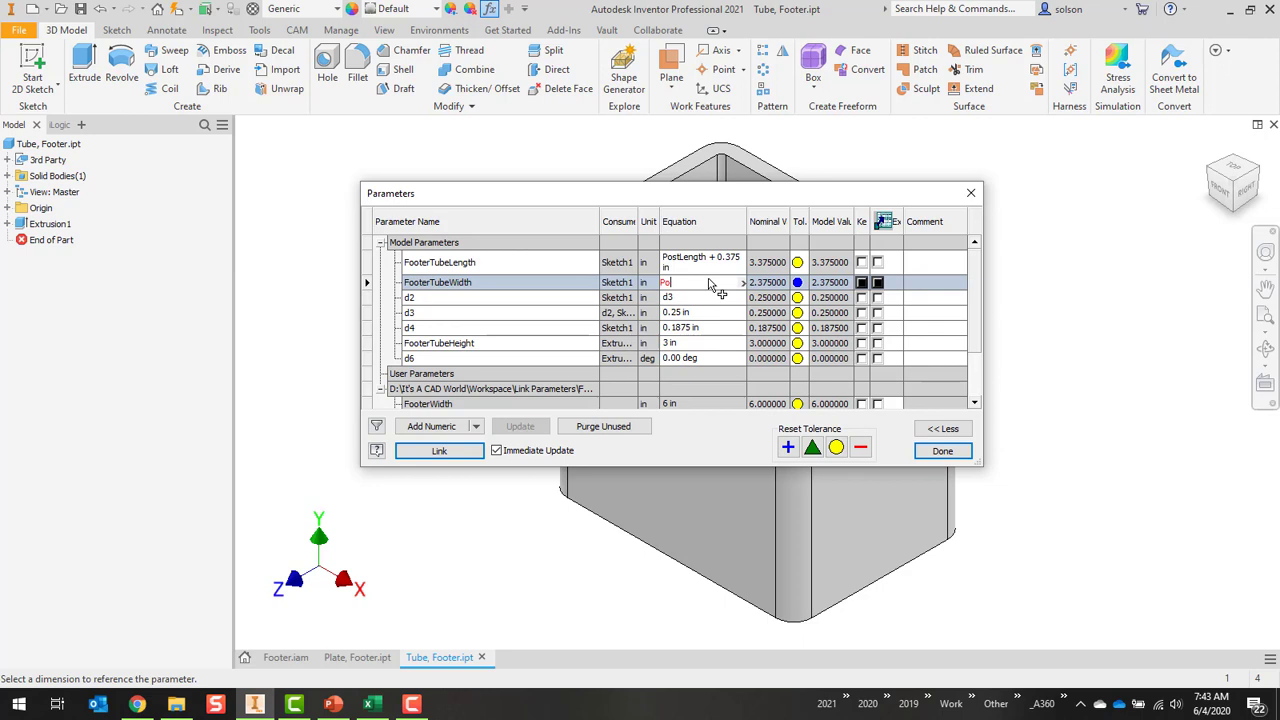
type("stWidth + +.375")
key("Return")
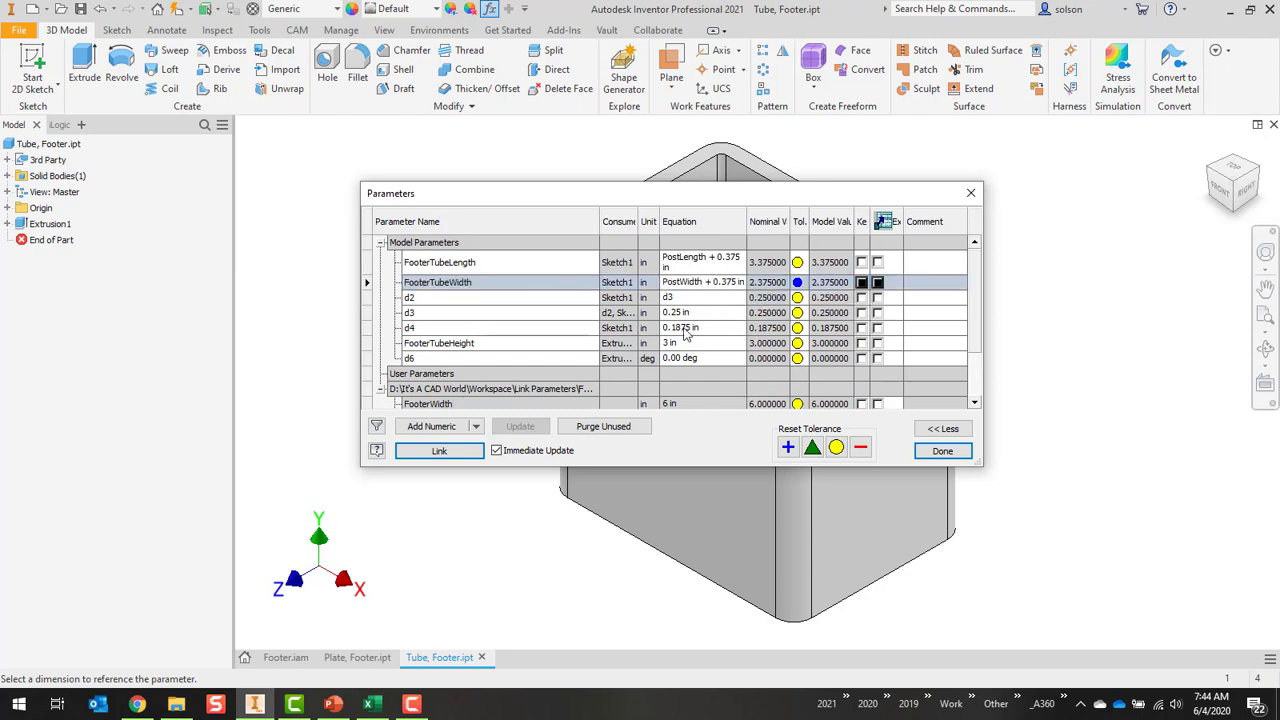
Step: Leave the FooterTubeHeight equation unchanged and close the Parameters dialog
left_click(688, 343)
right_click(741, 345)
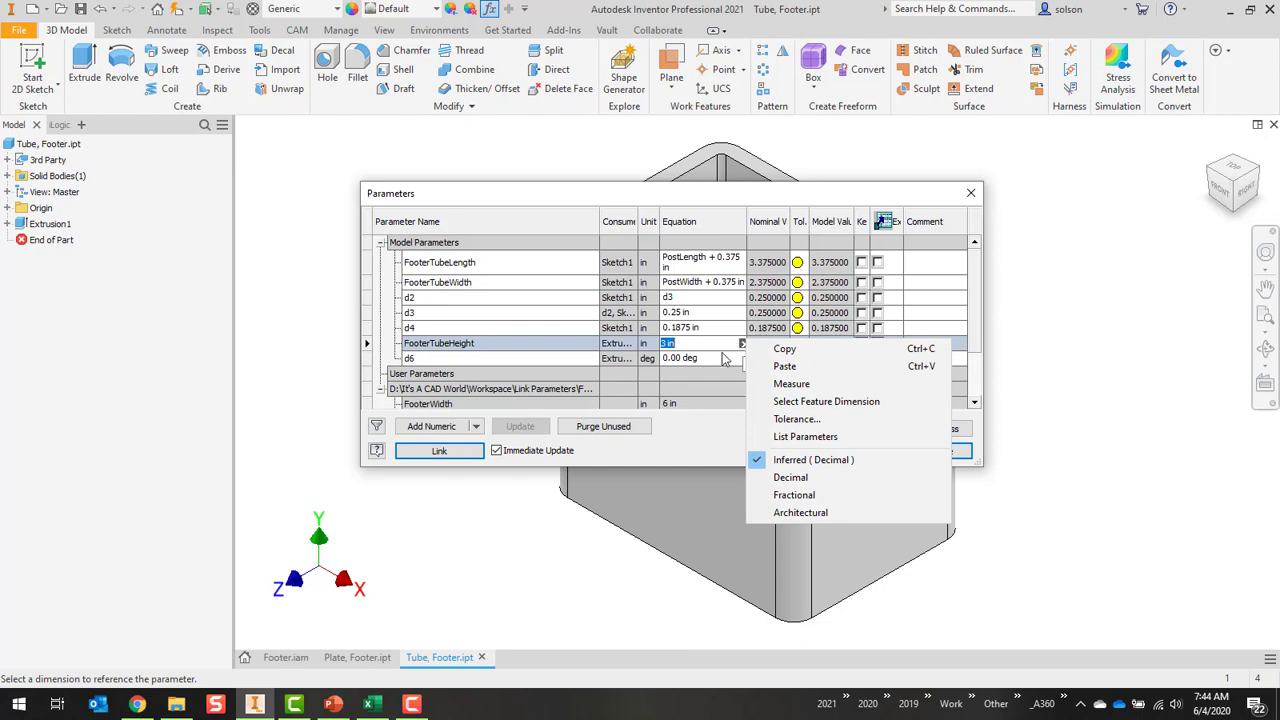
left_click(686, 210)
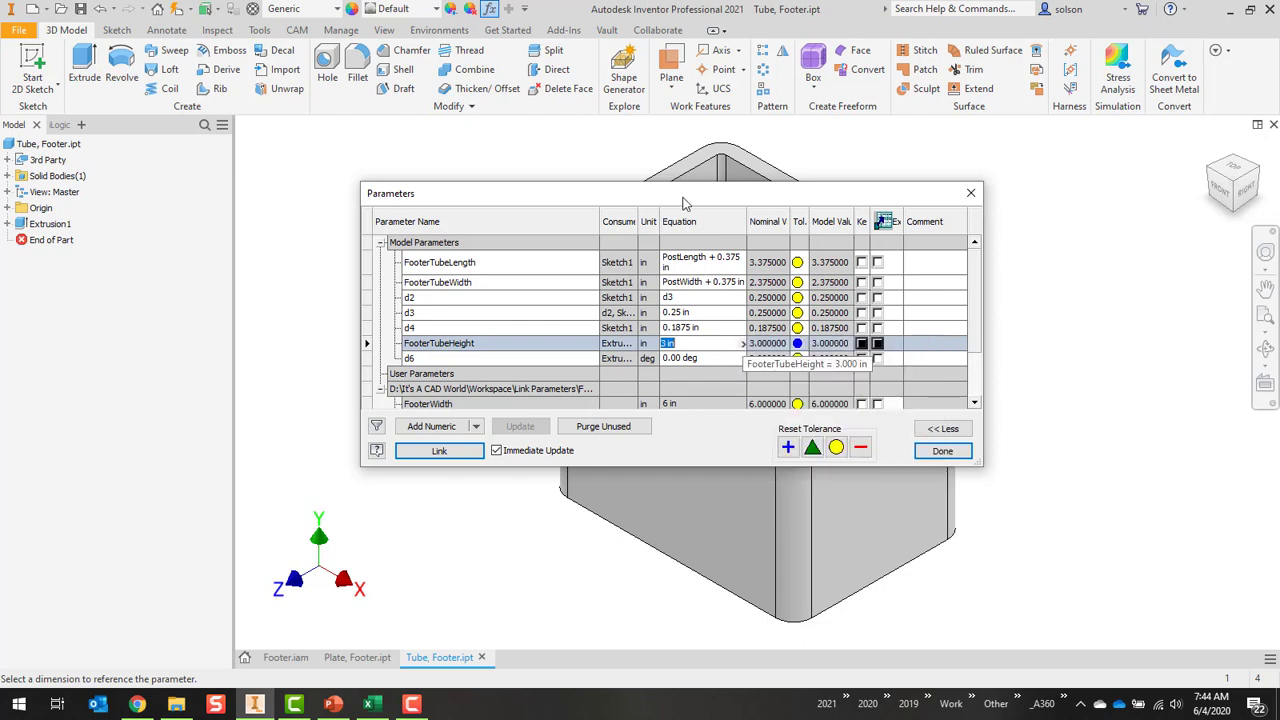
left_click(942, 451)
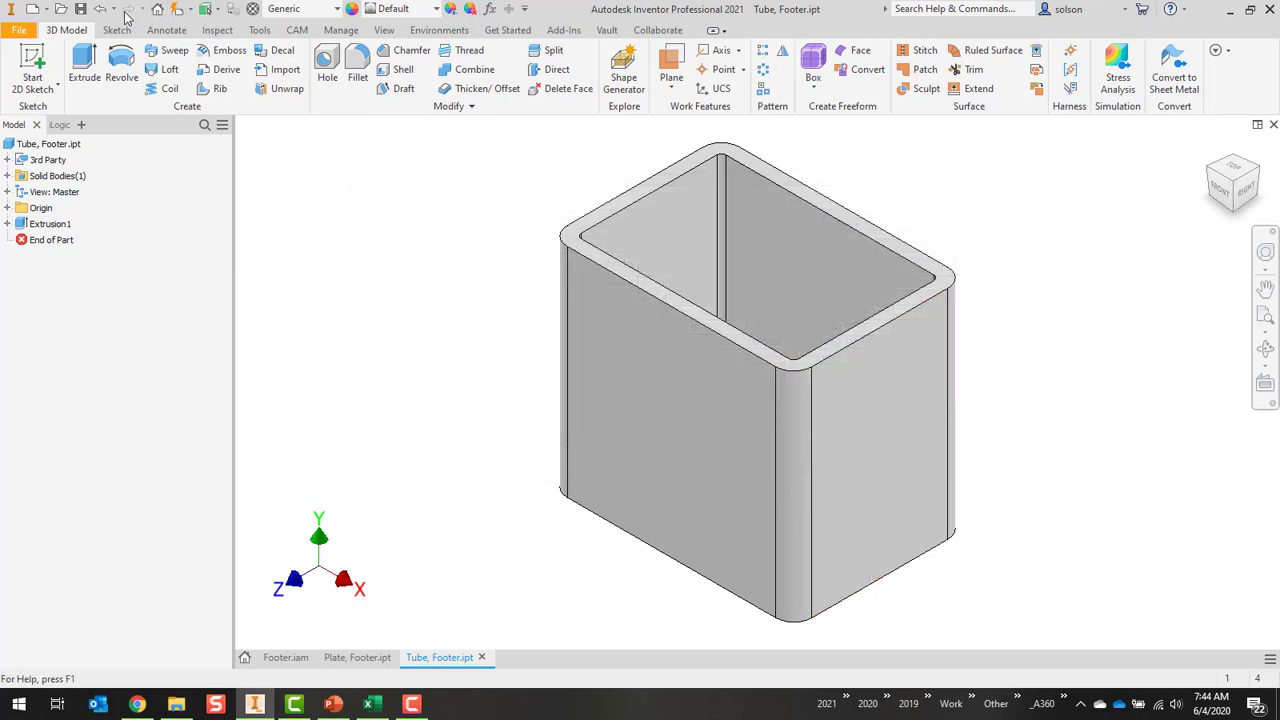
Step: Close the Tube part, save and close the Plate part, then switch to the Excel workbook
left_click(1273, 125)
left_click(370, 660)
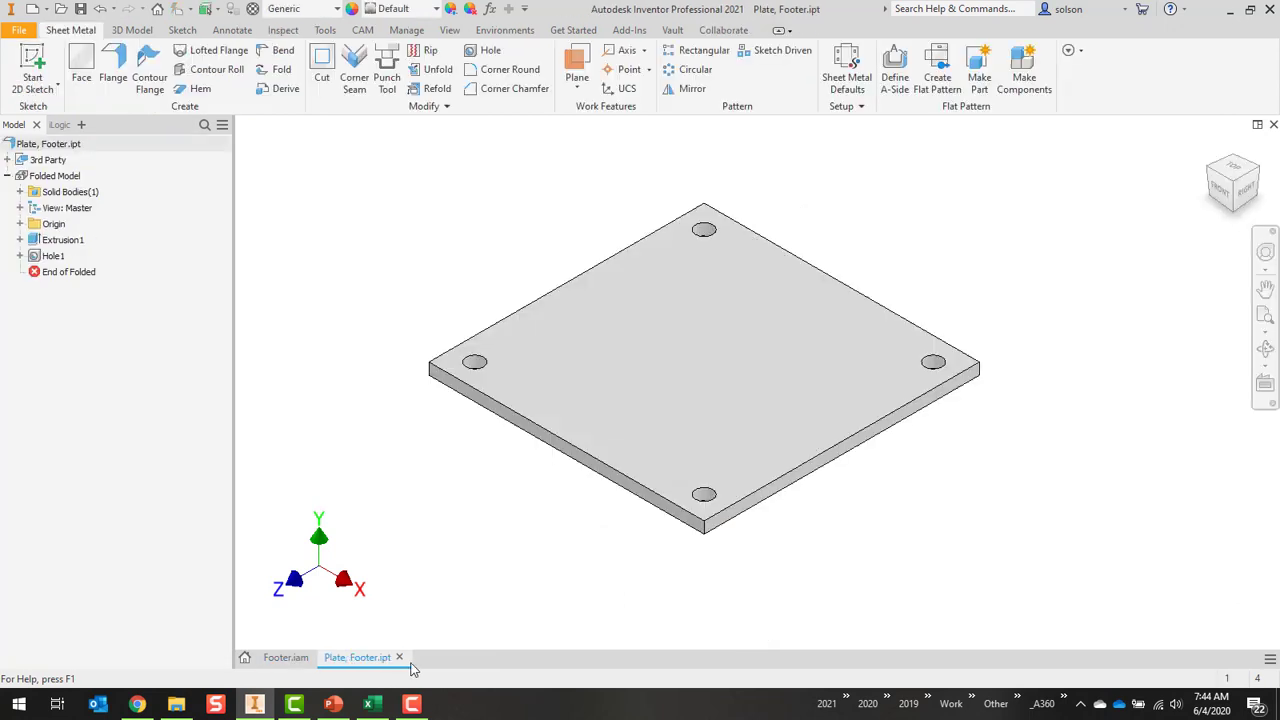
left_click(399, 658)
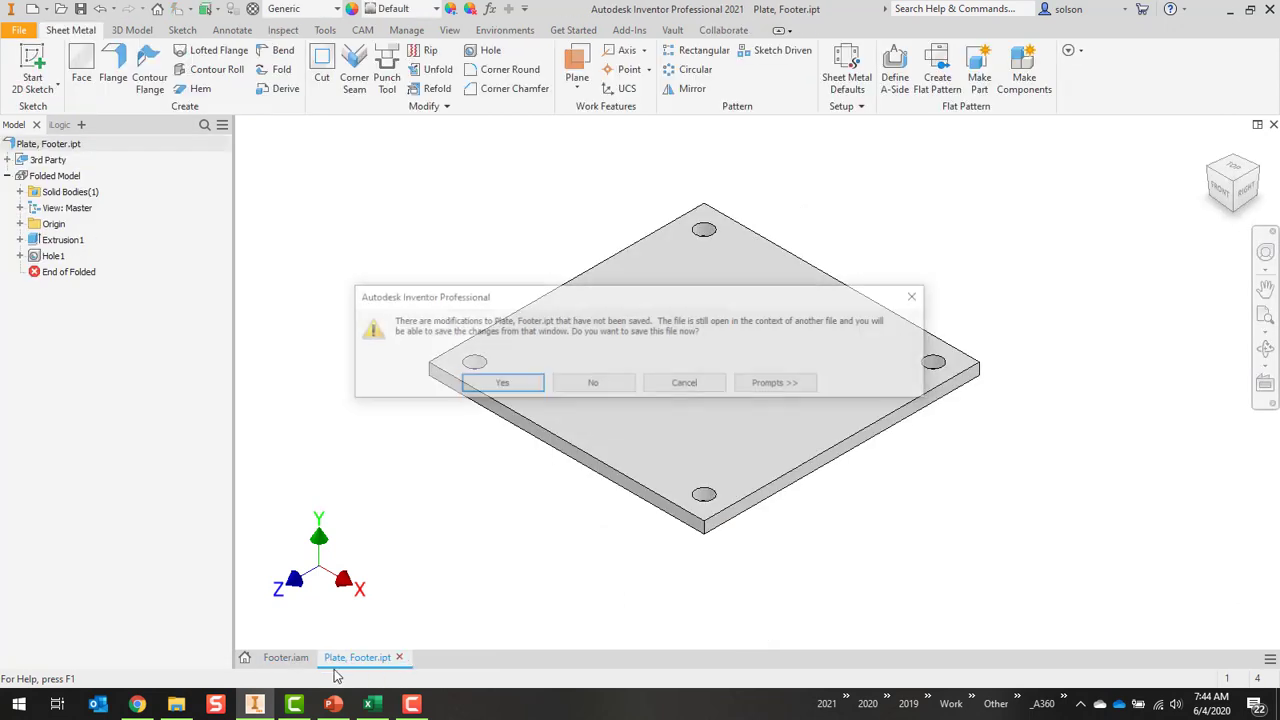
left_click(524, 391)
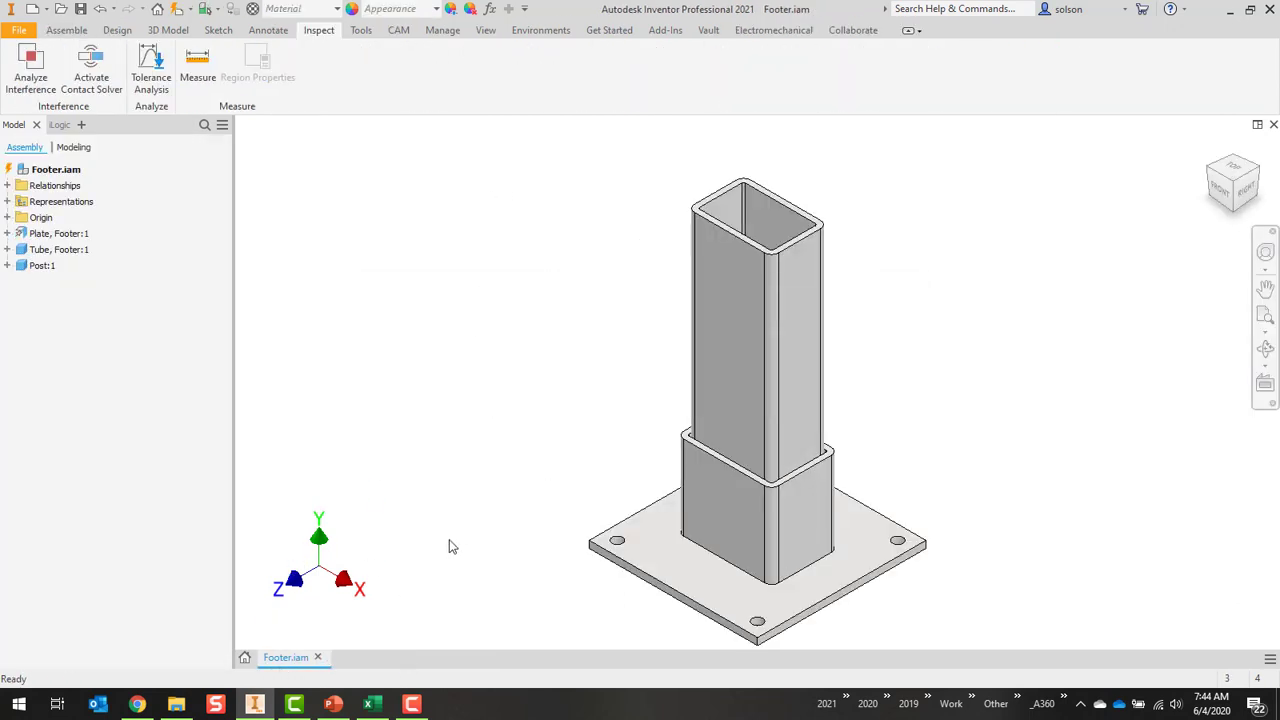
left_click(372, 704)
Step: Enter 7, 3, 4 and 15 in cells B1:B4 of Footer Parameters.xlsx and save the workbook
left_click(118, 205)
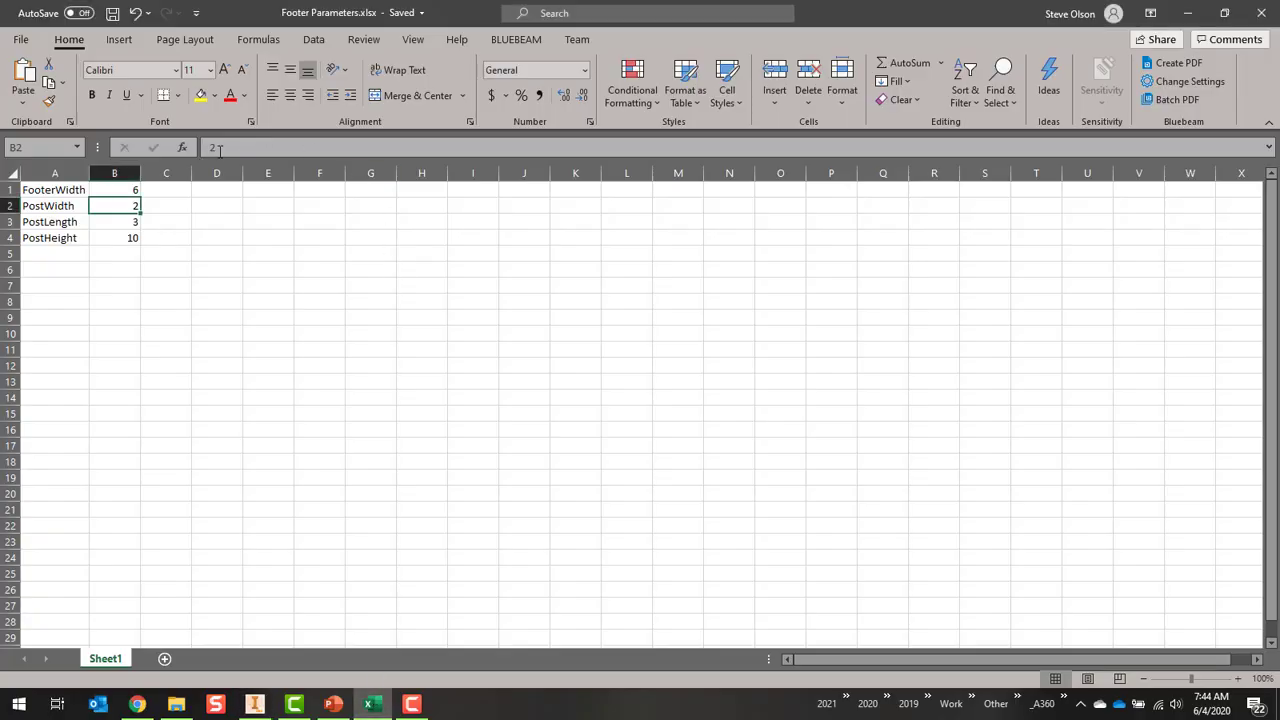
left_click(126, 190)
type("7")
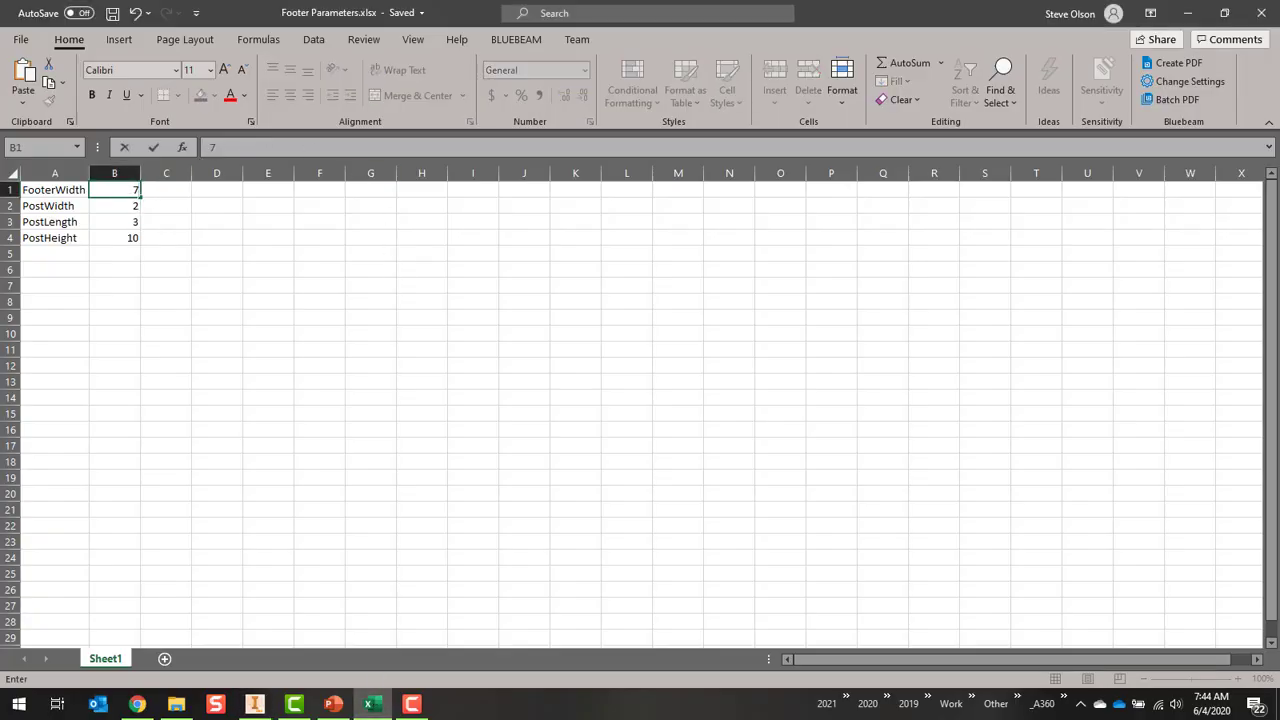
left_click(102, 206)
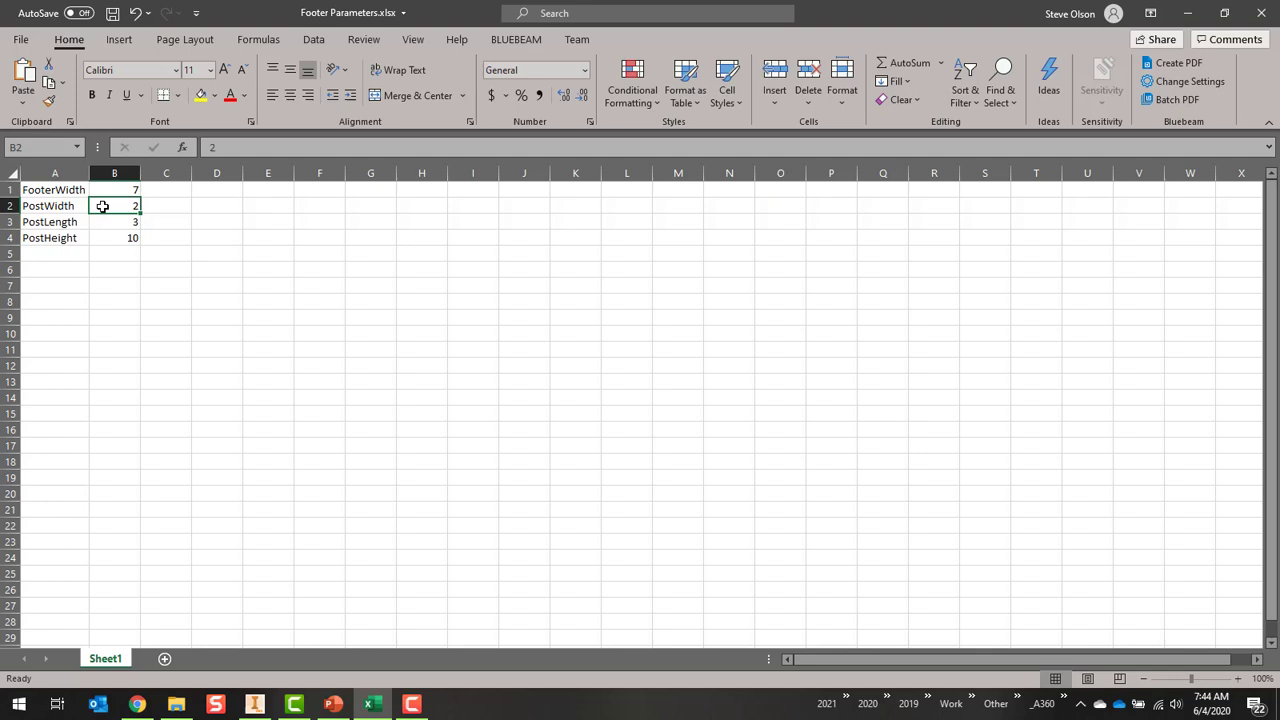
type("3")
left_click(112, 224)
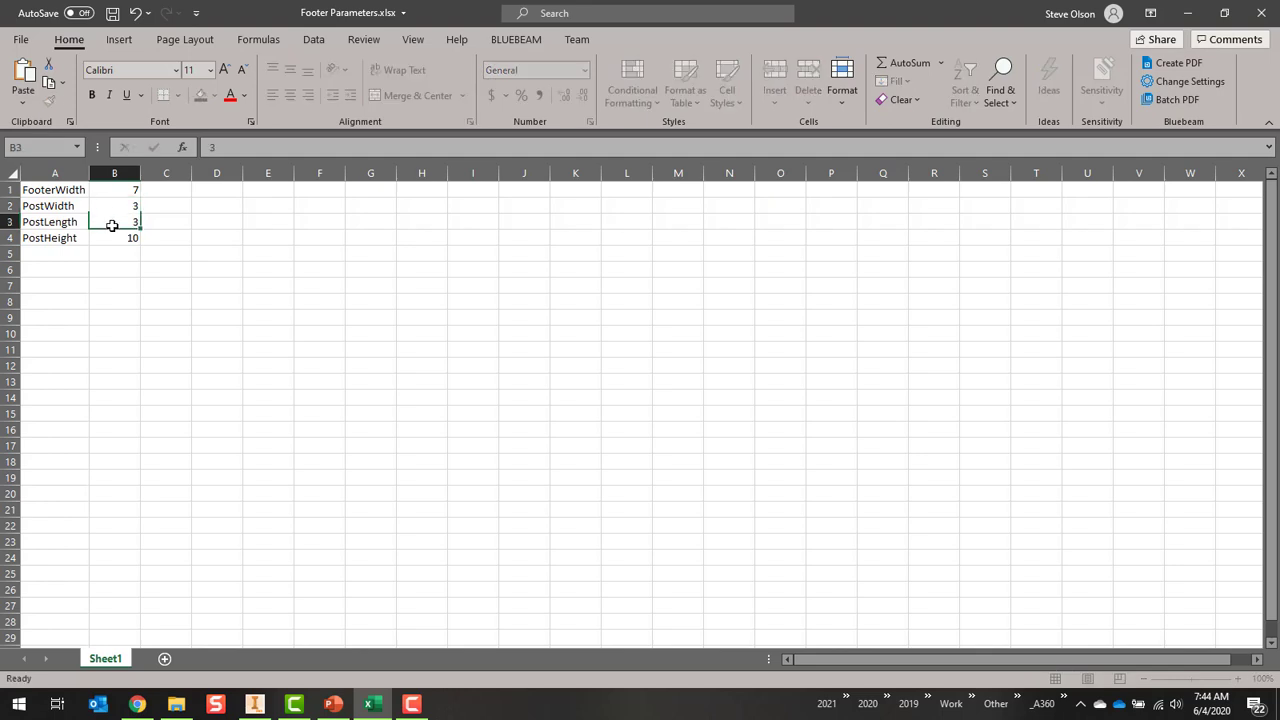
type("4")
left_click(114, 240)
type("15")
key("Return")
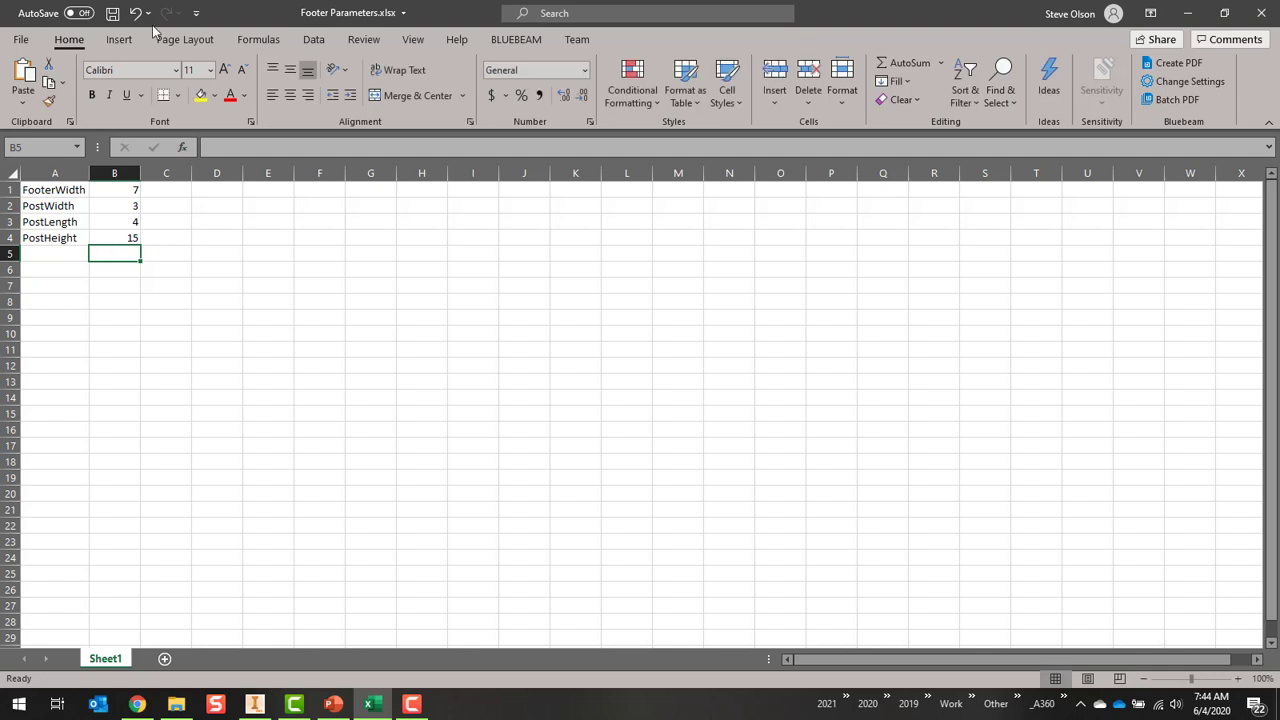
left_click(112, 13)
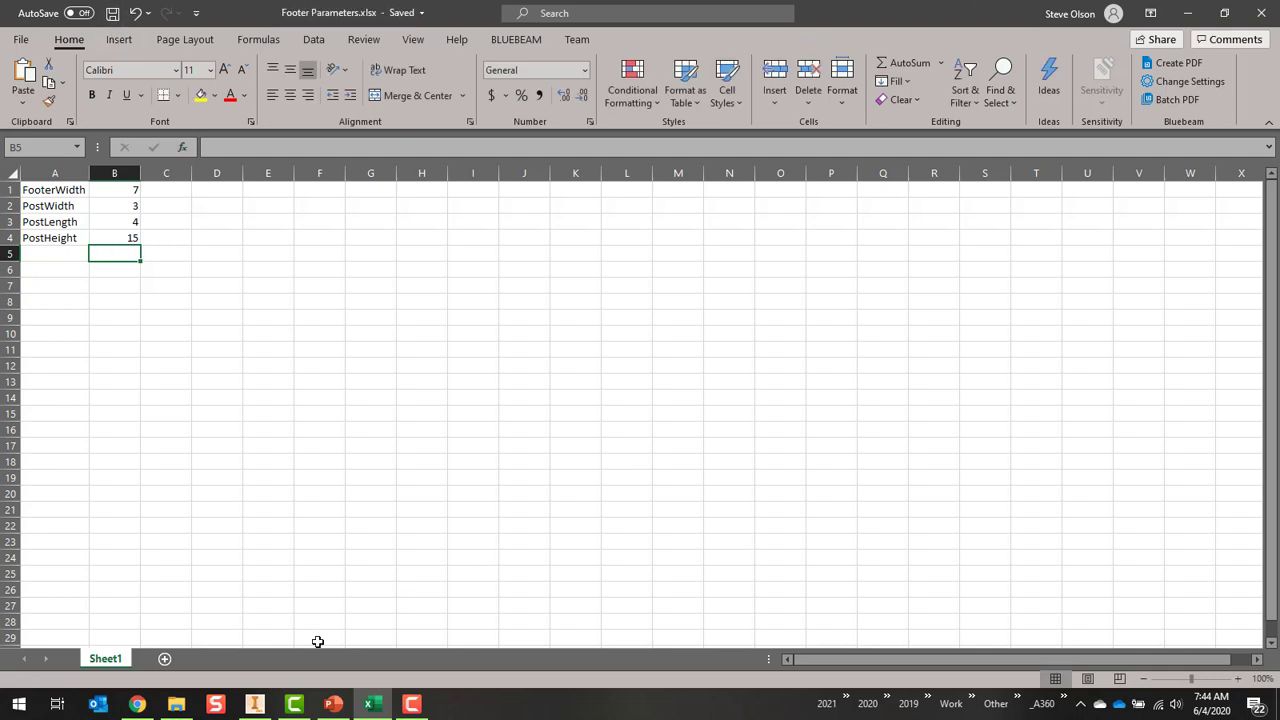
mouse_move(270, 707)
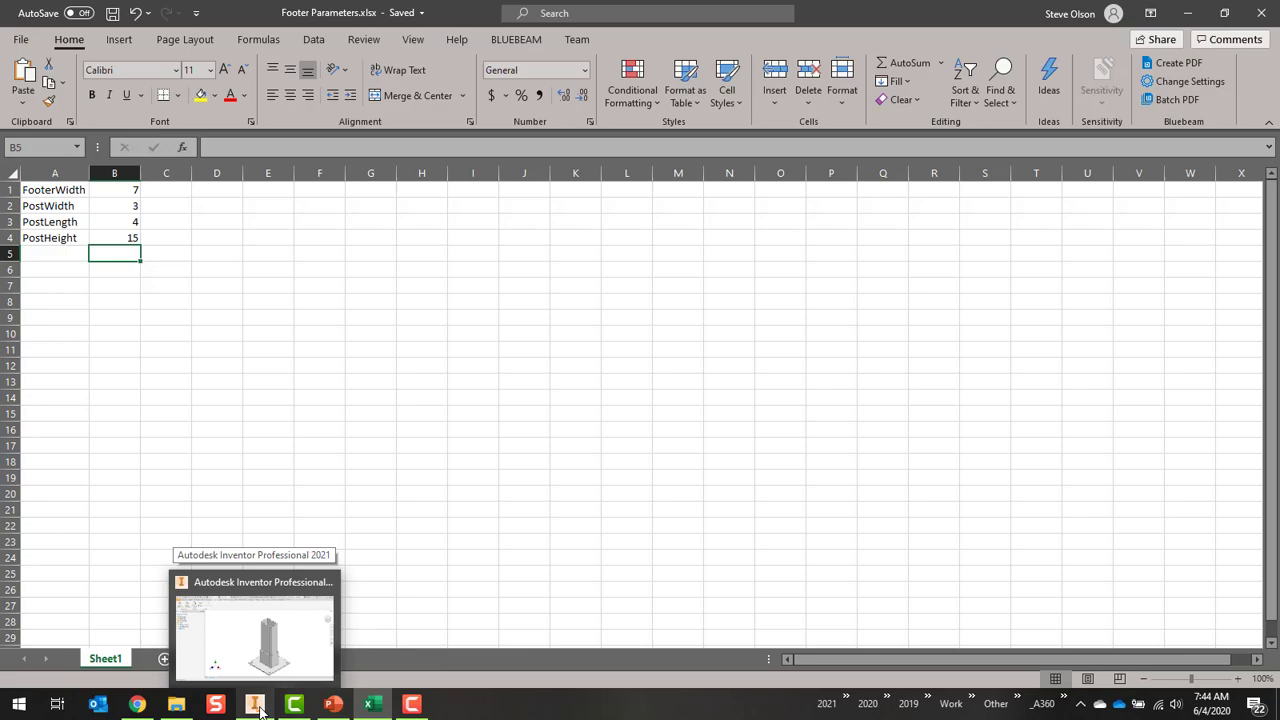
Step: Run Local Update on Footer.iam and zoom out to view the rebuilt post, tube and plate
left_click(259, 710)
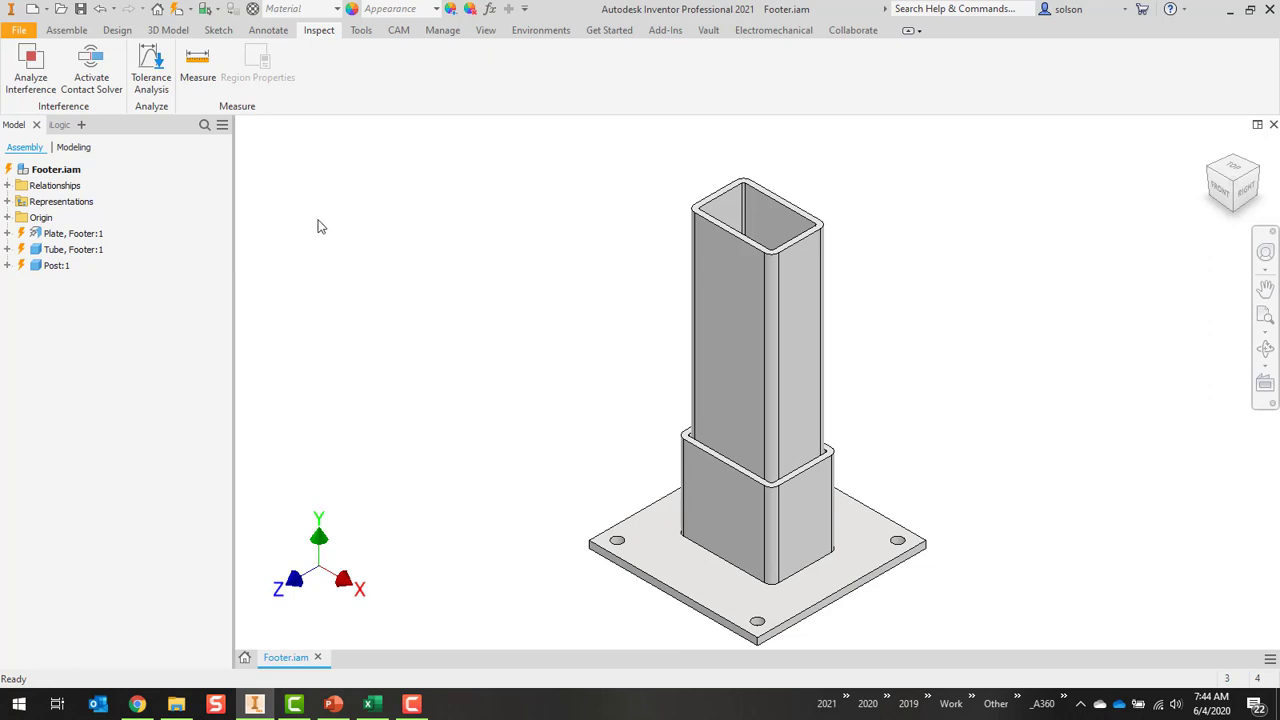
left_click(180, 16)
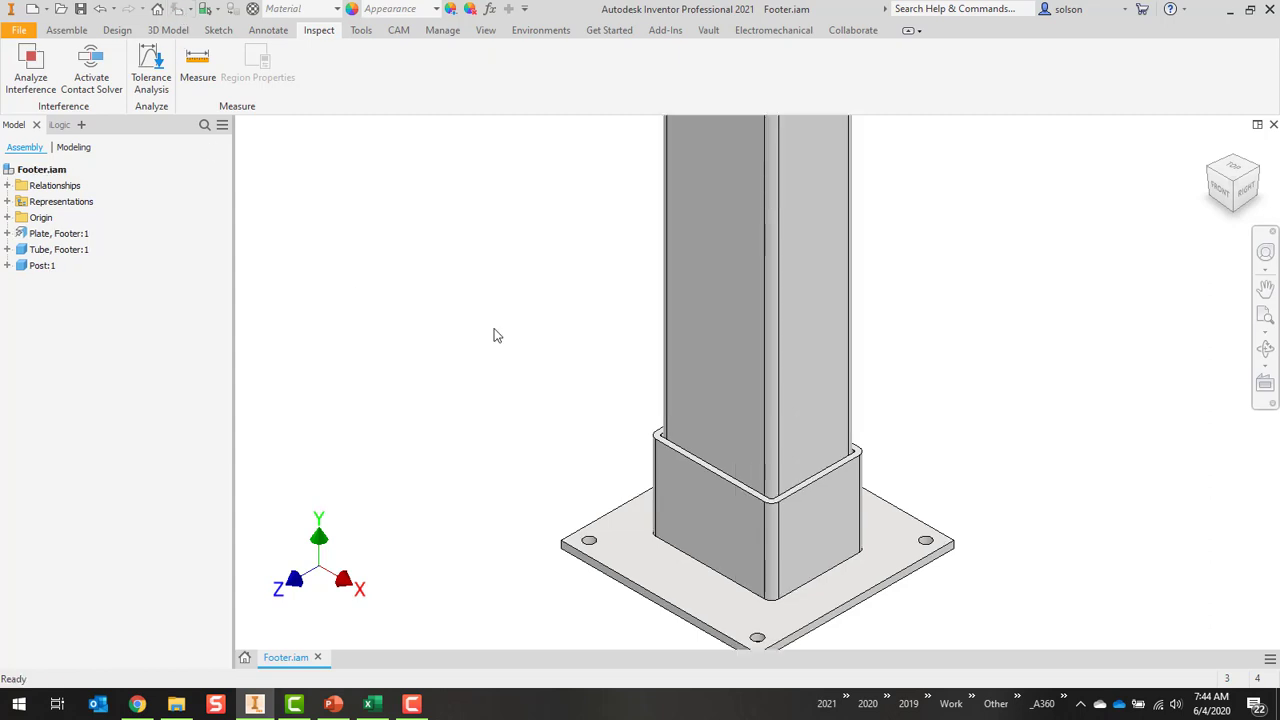
scroll(653, 302, "down", 3)
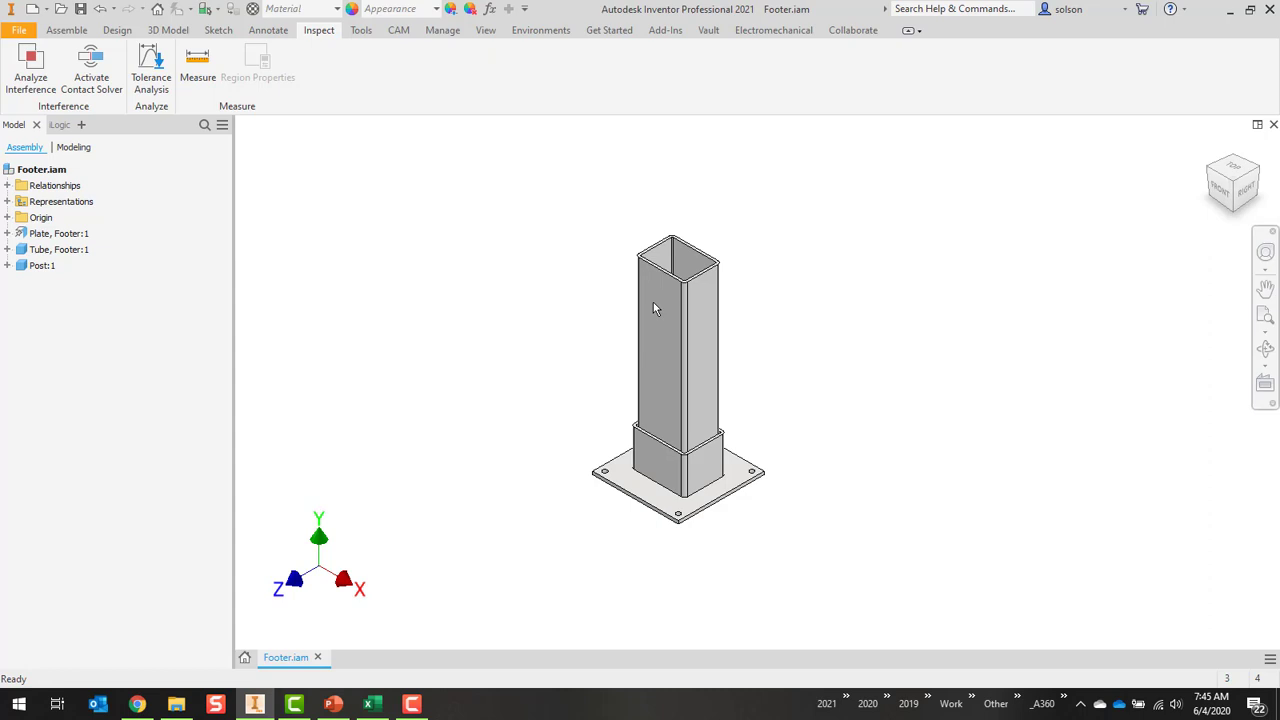
left_click(372, 704)
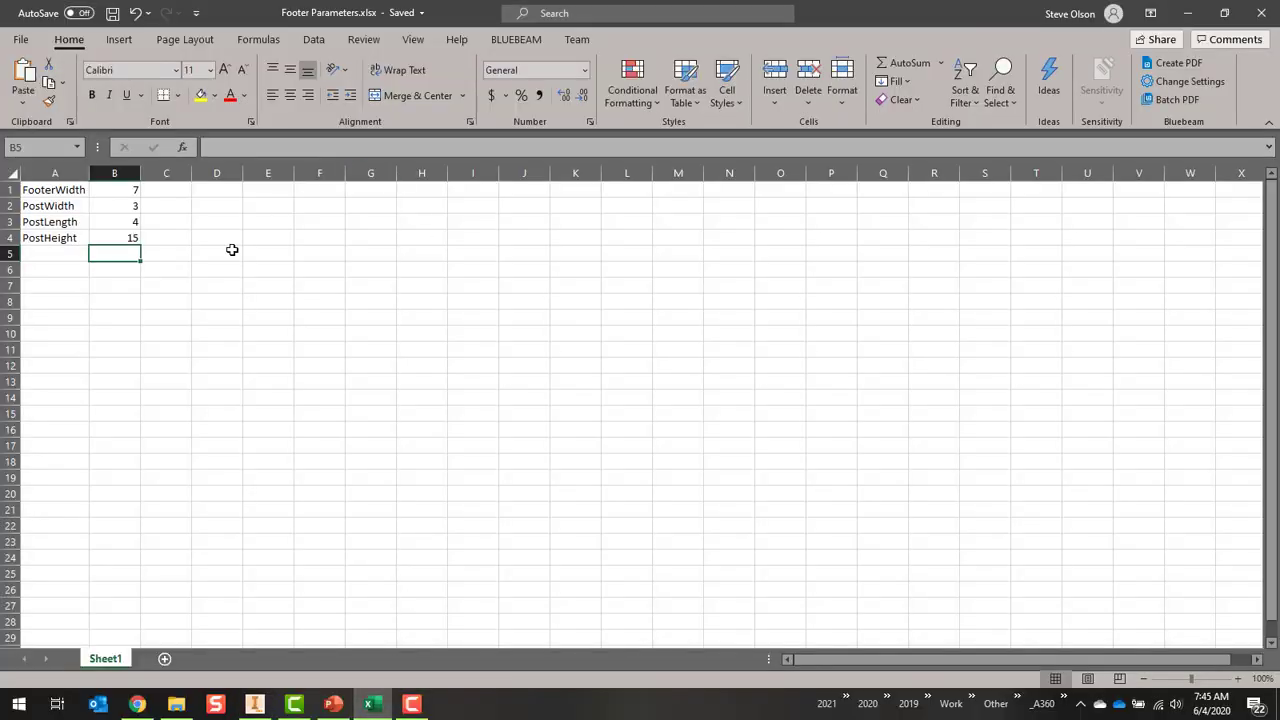